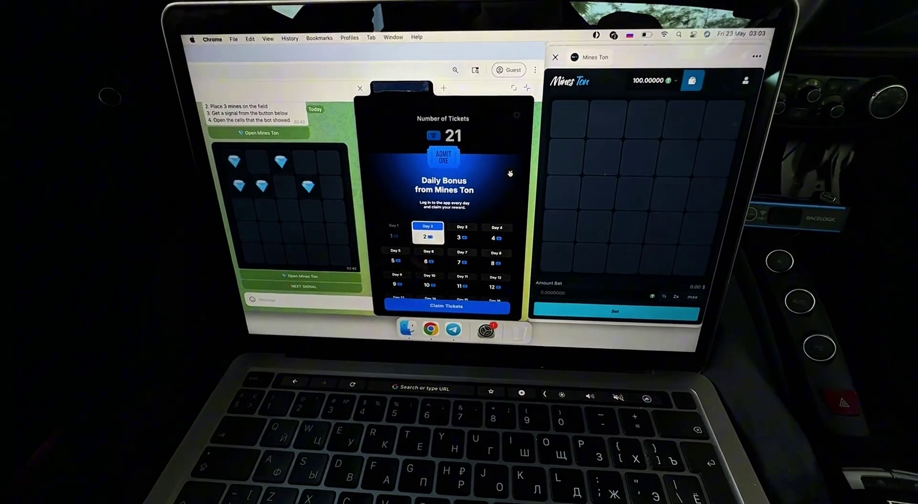
Close the Daily Bonus offer to reveal the mines board with its 100.00000 balance.
{"action": "left_click", "coordinate": [506, 172]}
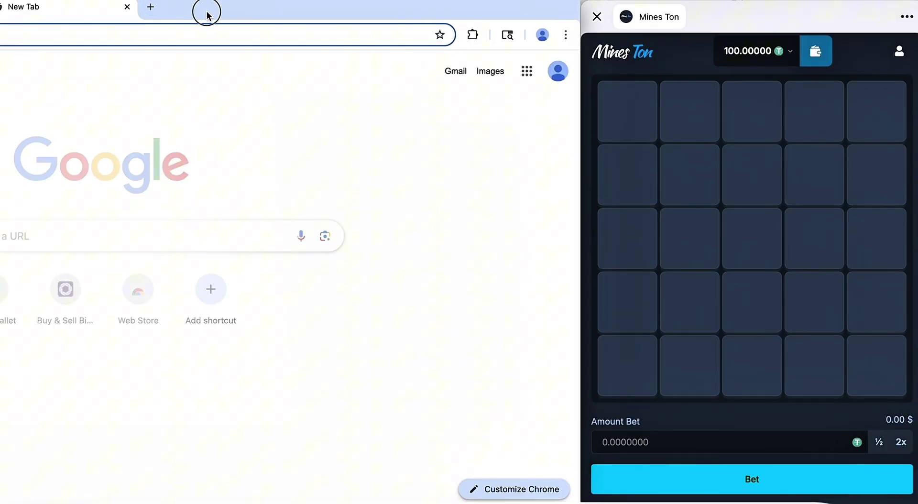
{"action": "type", "text": "https"}
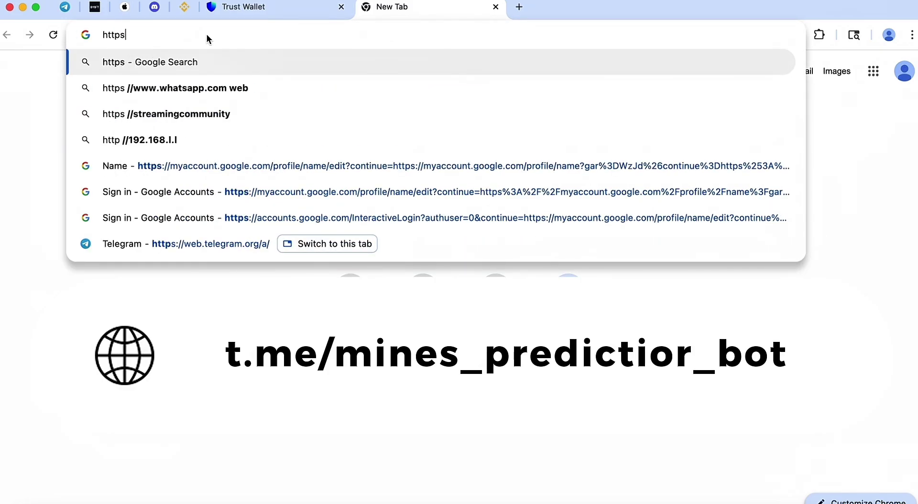
{"action": "type", "text": "://t.me/mi"}
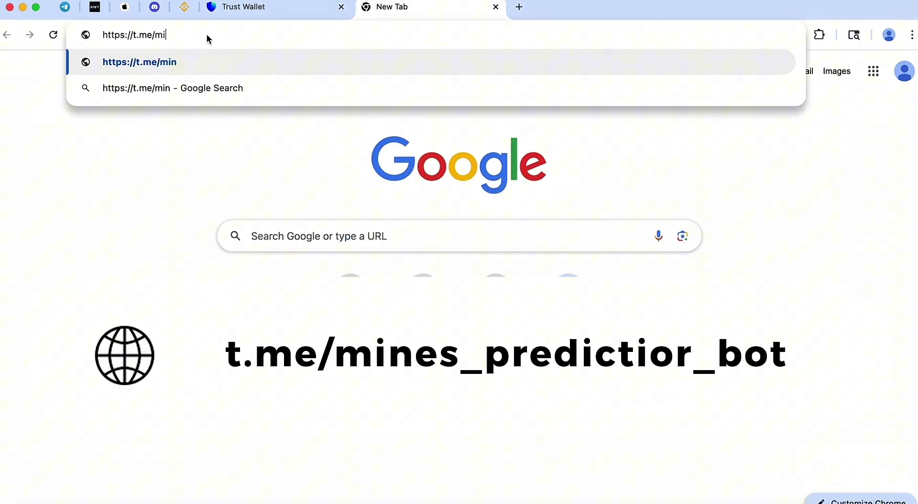
{"action": "type", "text": "nes_predictior_bot/app"}
Load the prediction bot's t.me link in web Telegram and go on to the Mines Ton bot.
{"action": "key", "text": "Return"}
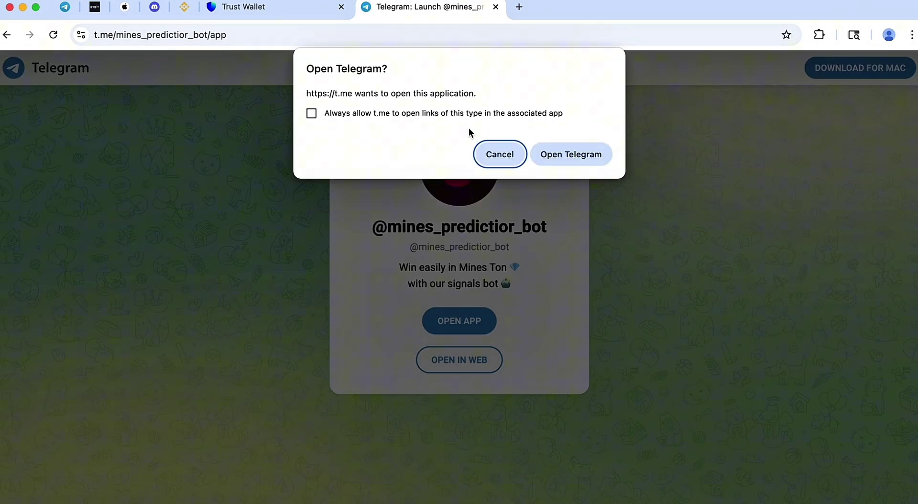
{"action": "left_click", "coordinate": [499, 154]}
{"action": "left_click", "coordinate": [459, 360]}
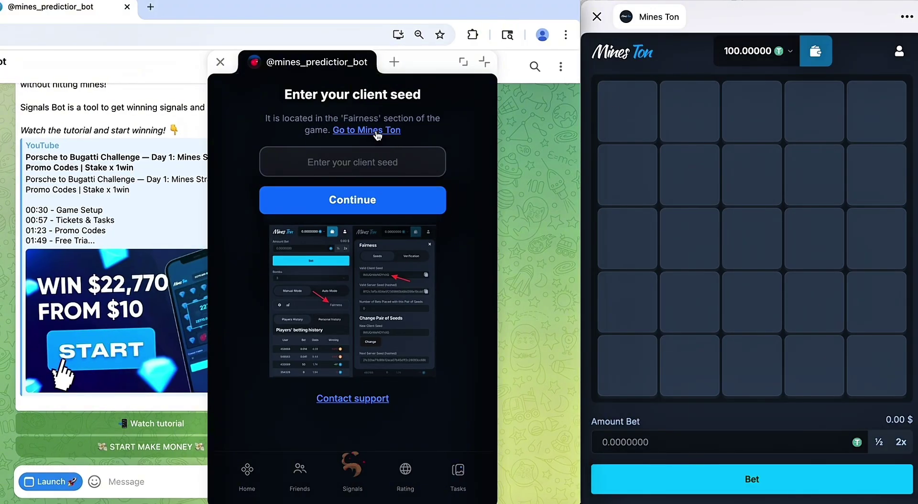
{"action": "left_click", "coordinate": [376, 130]}
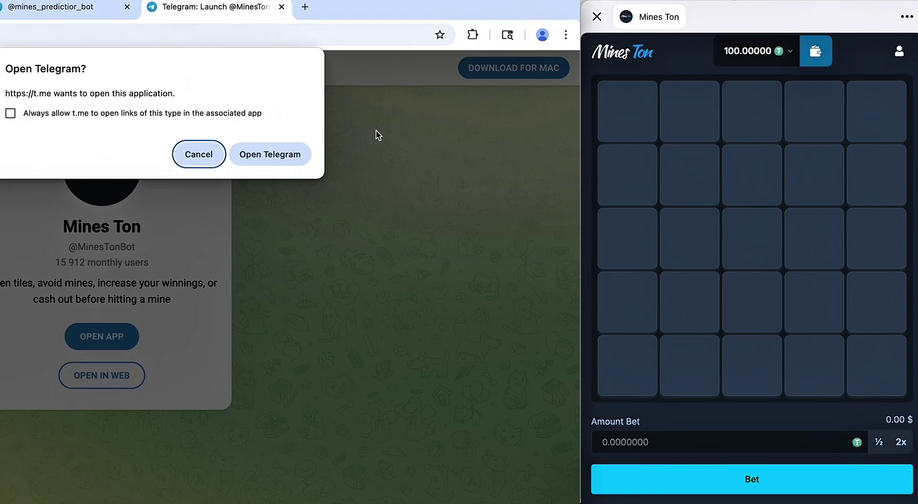
{"action": "left_click", "coordinate": [269, 154]}
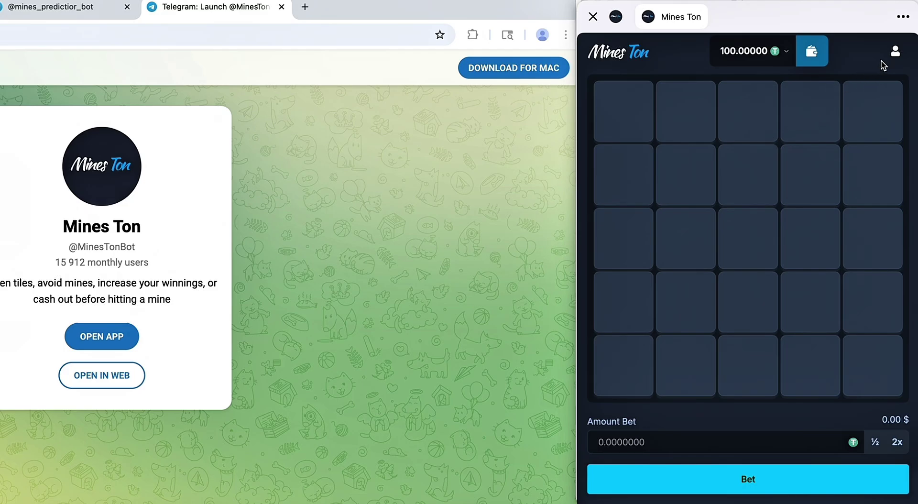
Open the promo code form and copy the code BEZLOHAZHIZNPLOHA from the note.
{"action": "left_click", "coordinate": [894, 52]}
{"action": "left_click", "coordinate": [868, 119]}
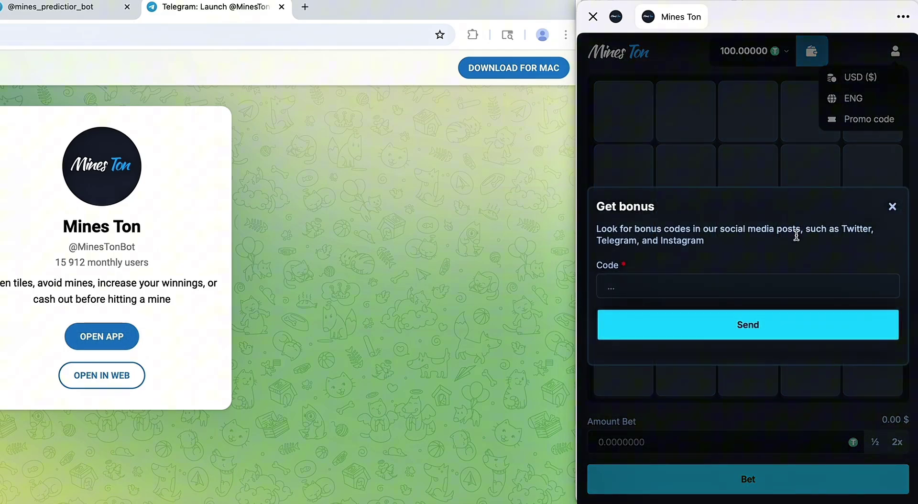
{"action": "left_click", "coordinate": [744, 287]}
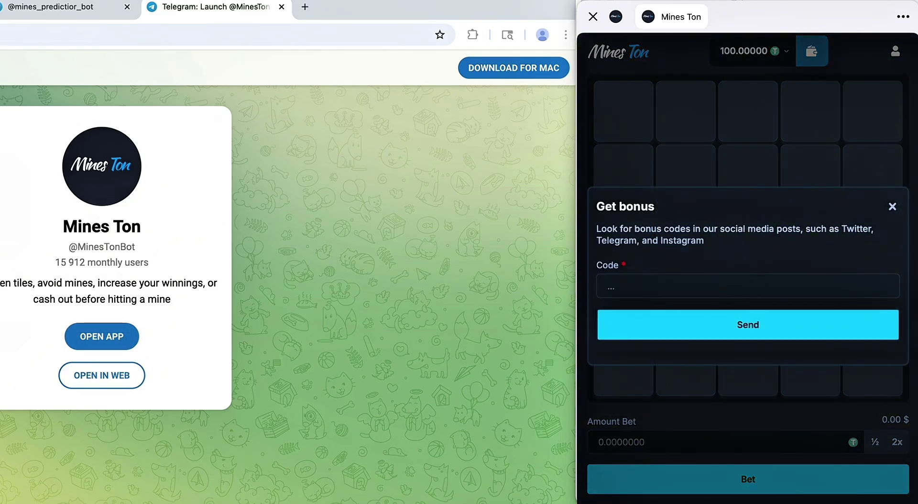
{"action": "left_click", "coordinate": [307, 501]}
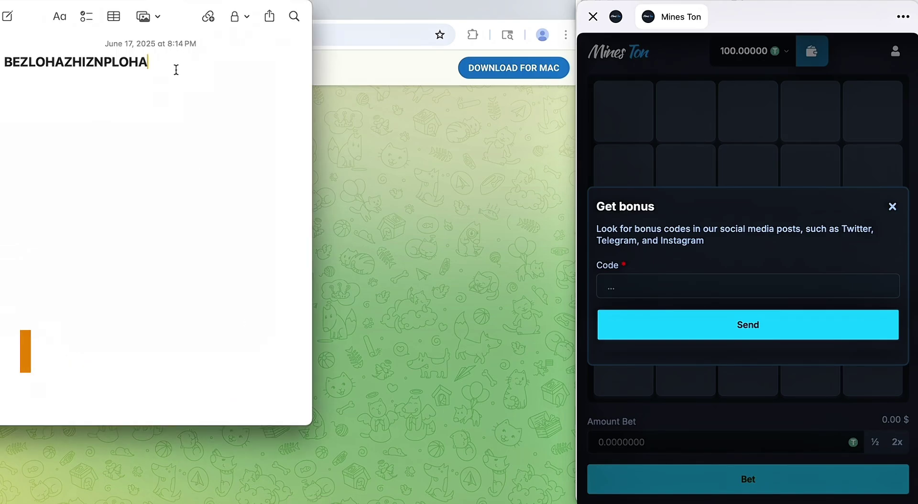
{"action": "left_click_drag", "start_coordinate": [148, 62], "coordinate": [6, 63]}
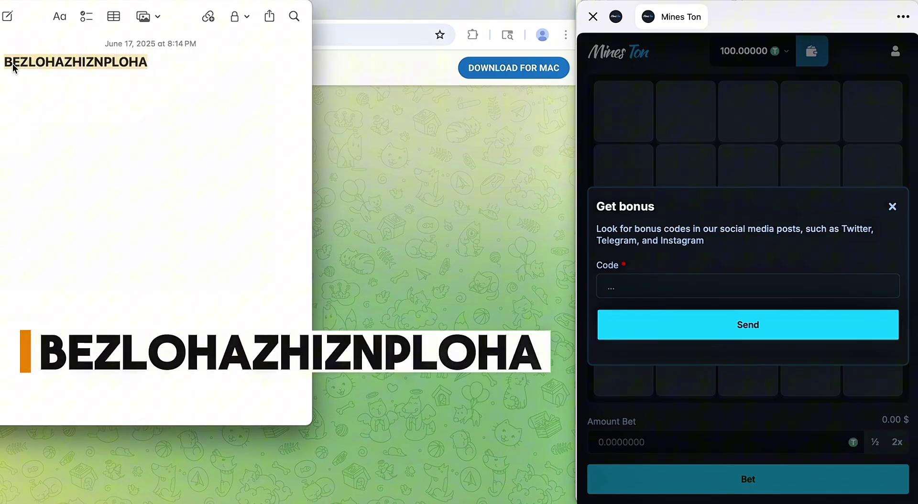
{"action": "right_click", "coordinate": [13, 68]}
{"action": "left_click", "coordinate": [33, 147]}
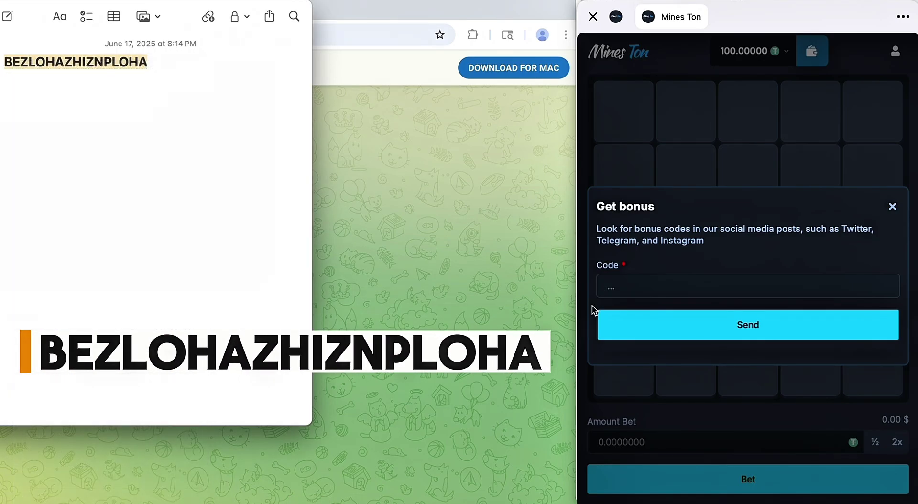
{"action": "left_click", "coordinate": [621, 288]}
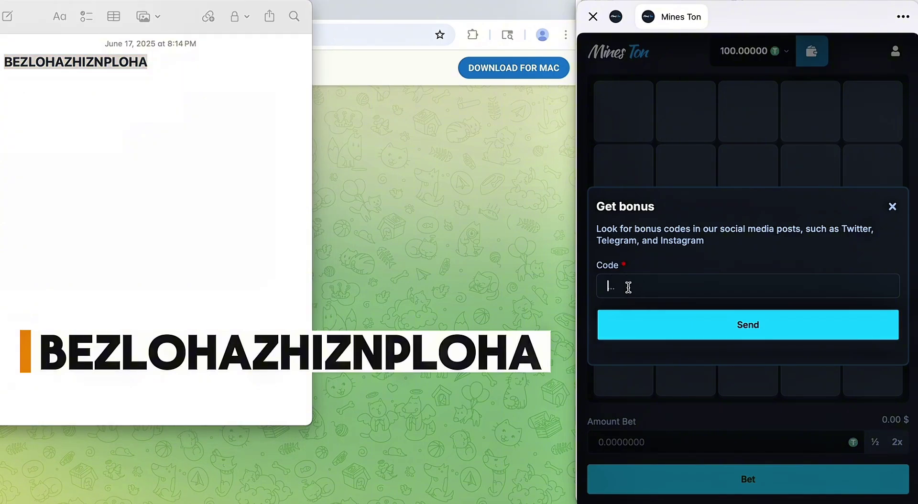
{"action": "right_click", "coordinate": [627, 288]}
{"action": "left_click", "coordinate": [649, 319]}
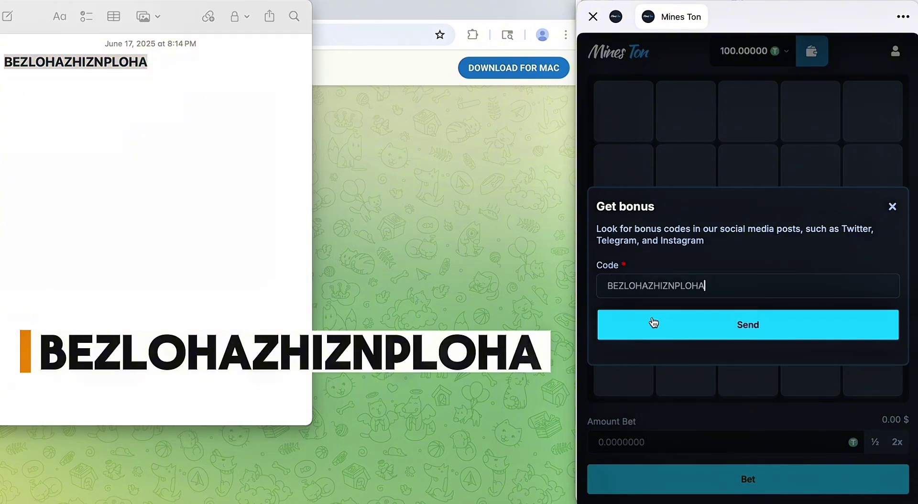
{"action": "left_click", "coordinate": [700, 328]}
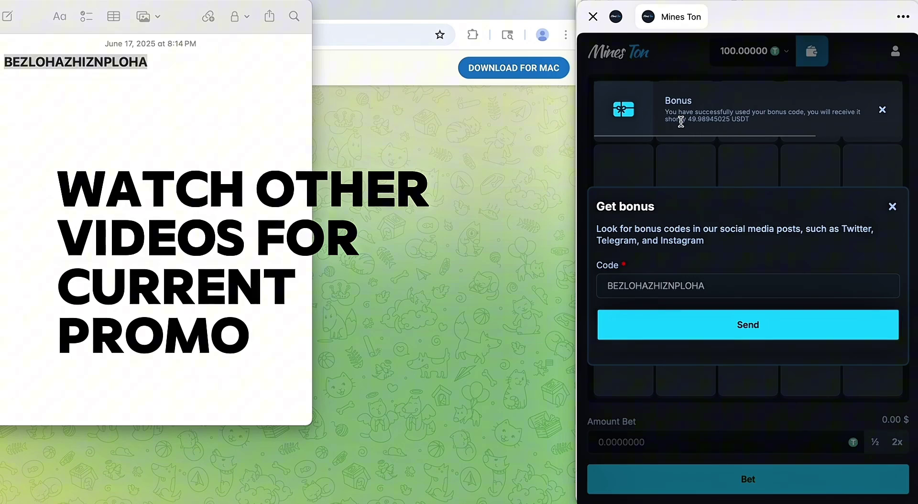
{"action": "left_click", "coordinate": [893, 208]}
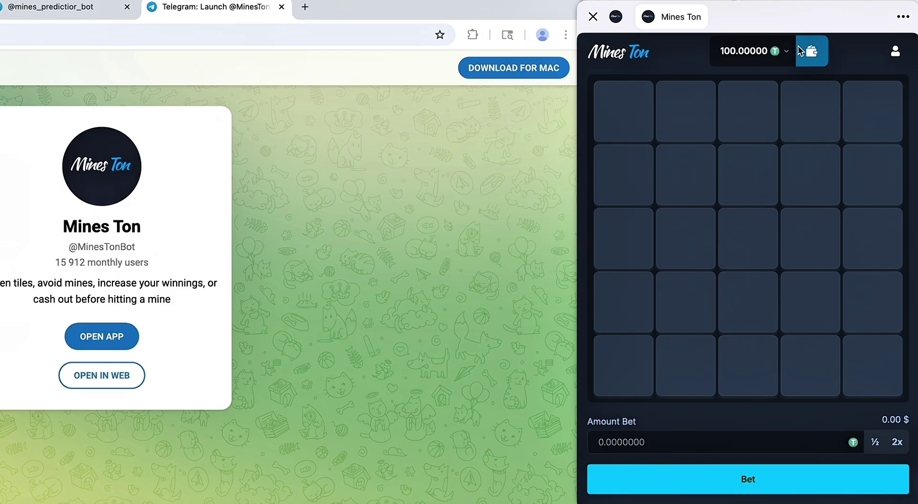
Check the Mines Ton wallet balances and close the extra launch tab.
{"action": "left_click", "coordinate": [803, 51]}
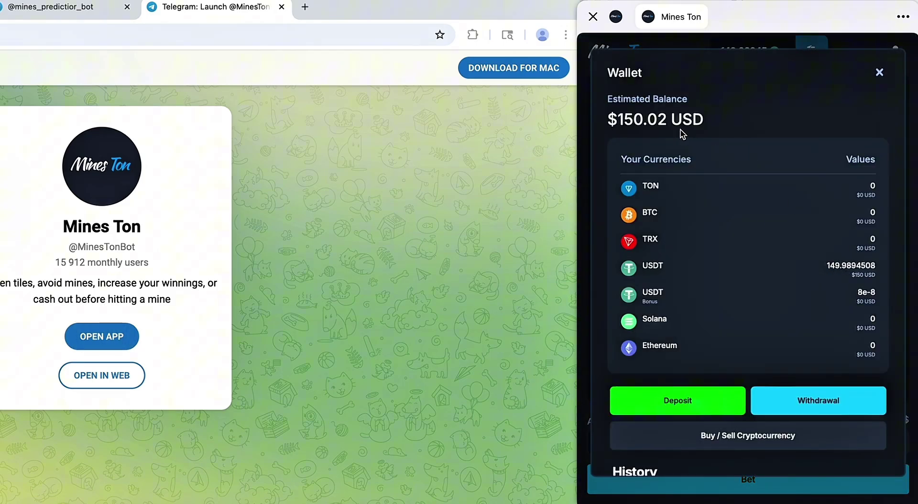
{"action": "left_click", "coordinate": [880, 74]}
{"action": "left_click", "coordinate": [281, 7]}
{"action": "left_click", "coordinate": [375, 164]}
{"action": "scroll", "coordinate": [746, 287], "scroll_direction": "down", "scroll_amount": 3}
{"action": "scroll", "coordinate": [745, 287], "scroll_direction": "down", "scroll_amount": 2}
Copy the Valid Client Seed from Fairness and submit it in the bot's seed field.
{"action": "left_click", "coordinate": [874, 394]}
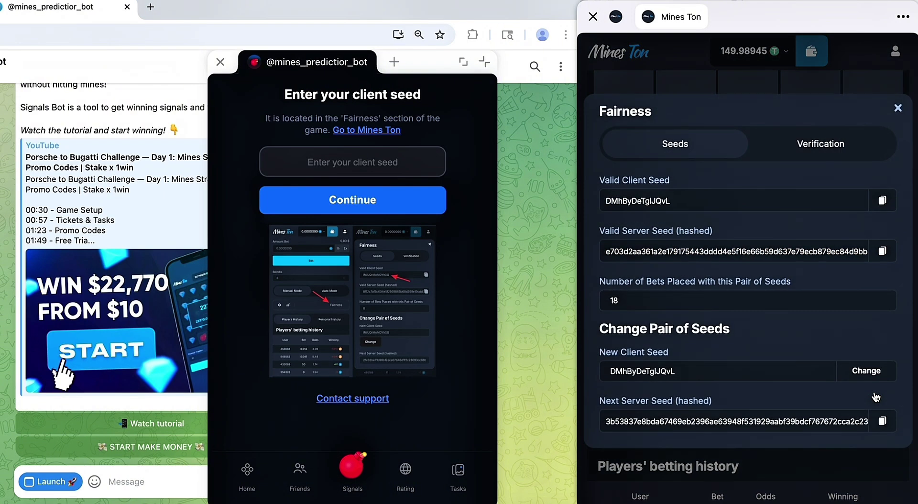
{"action": "left_click", "coordinate": [882, 201]}
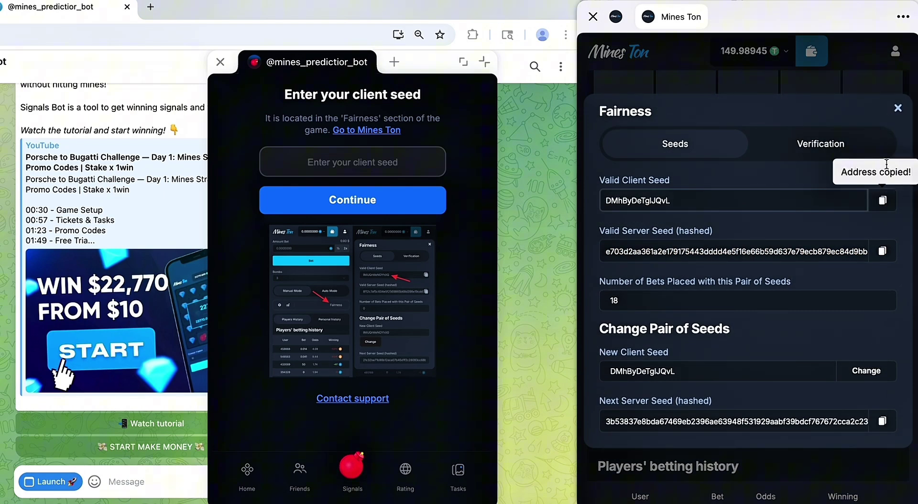
{"action": "left_click", "coordinate": [898, 108]}
{"action": "left_click", "coordinate": [359, 163]}
{"action": "key", "text": "ctrl+v"}
{"action": "left_click", "coordinate": [351, 199]}
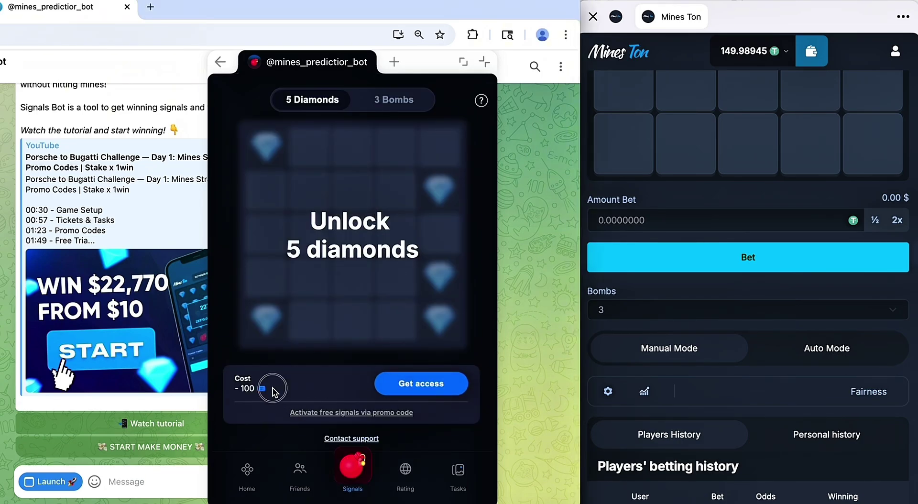
{"action": "left_click", "coordinate": [291, 414]}
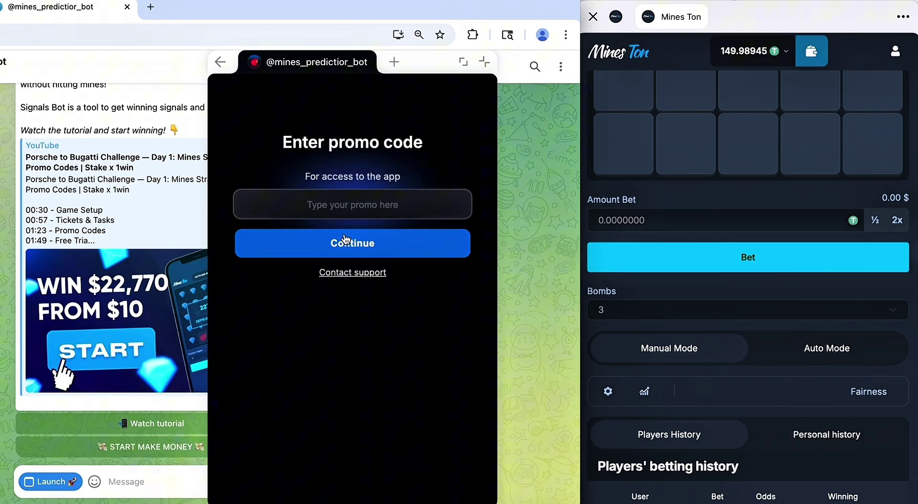
{"action": "left_click", "coordinate": [339, 209]}
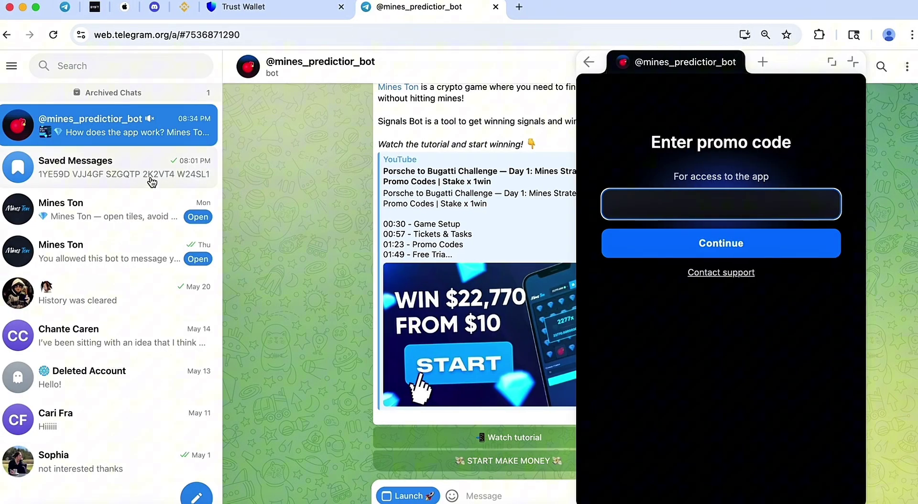
{"action": "left_click", "coordinate": [142, 176]}
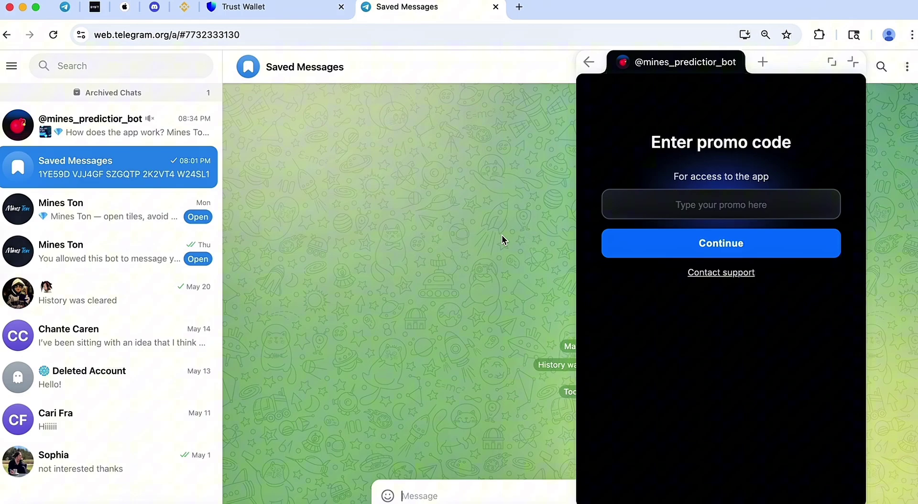
{"action": "left_click_drag", "start_coordinate": [777, 64], "coordinate": [499, 63]}
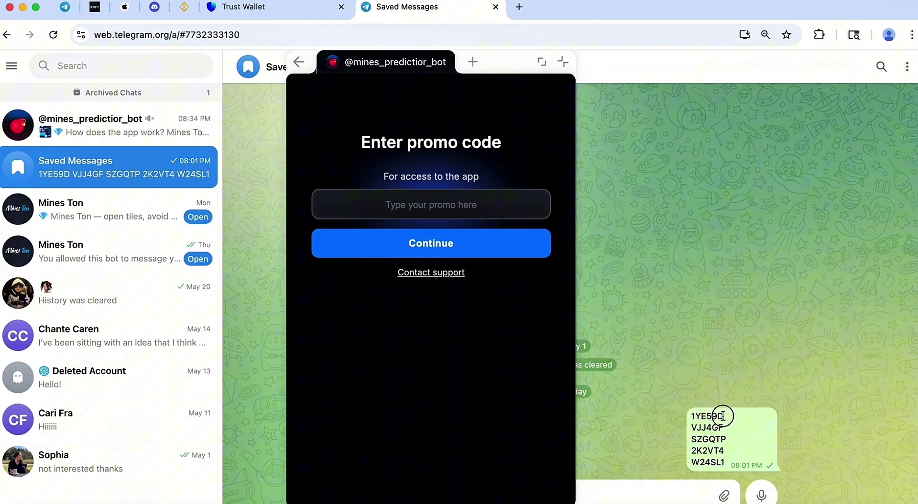
{"action": "left_click_drag", "start_coordinate": [724, 417], "coordinate": [684, 418]}
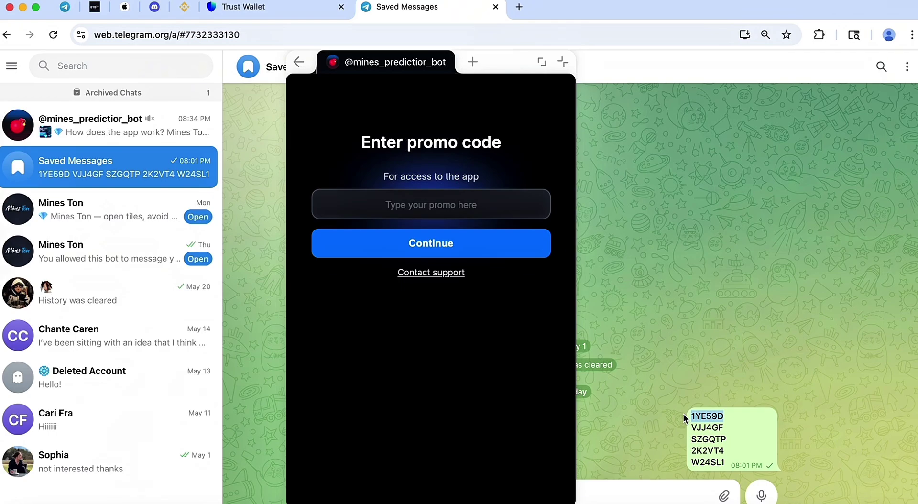
{"action": "left_click_drag", "start_coordinate": [495, 63], "coordinate": [688, 61]}
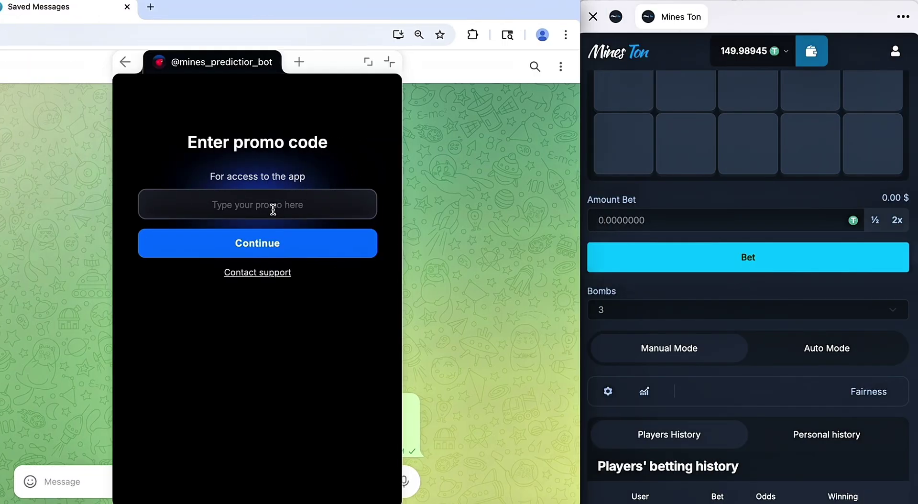
{"action": "left_click", "coordinate": [273, 209]}
{"action": "left_click", "coordinate": [272, 243]}
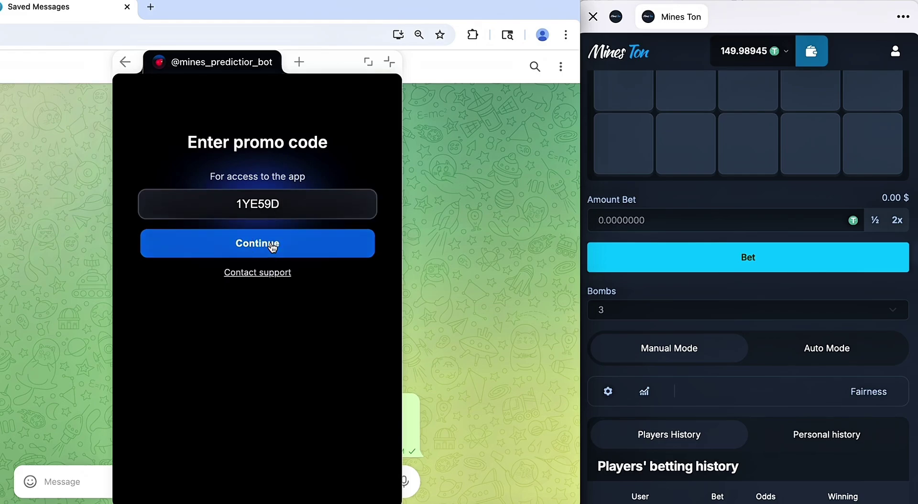
{"action": "left_click_drag", "start_coordinate": [337, 66], "coordinate": [473, 69]}
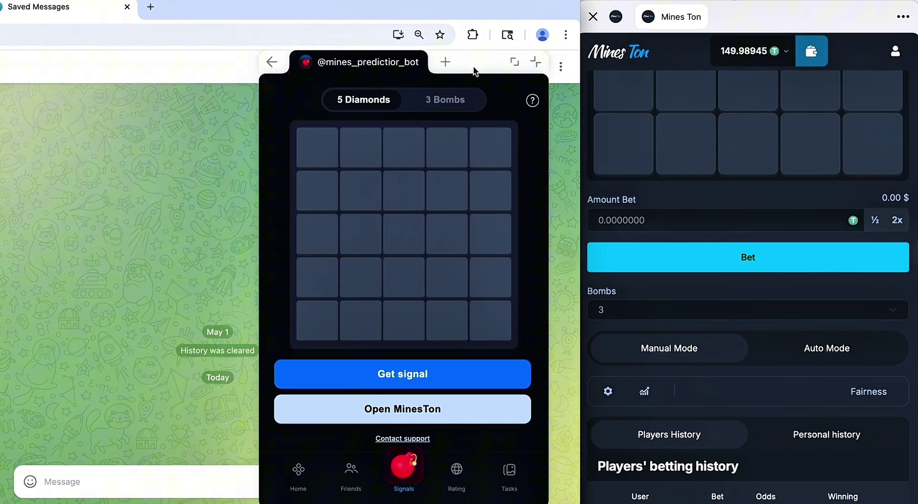
{"action": "scroll", "coordinate": [650, 326], "scroll_direction": "up", "scroll_amount": 4}
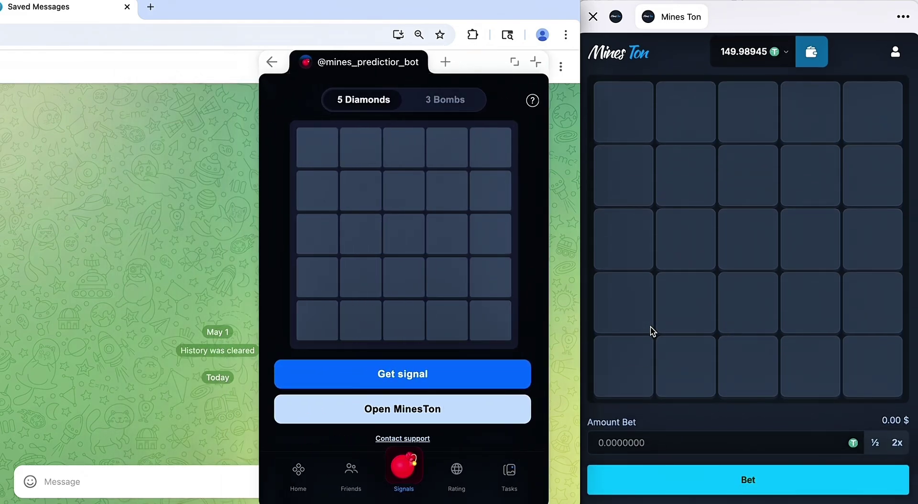
Bet 50 on the bot's signal, open the five signalled diamonds, and cash out at 2x.
{"action": "left_click", "coordinate": [449, 375]}
{"action": "type", "text": "50"}
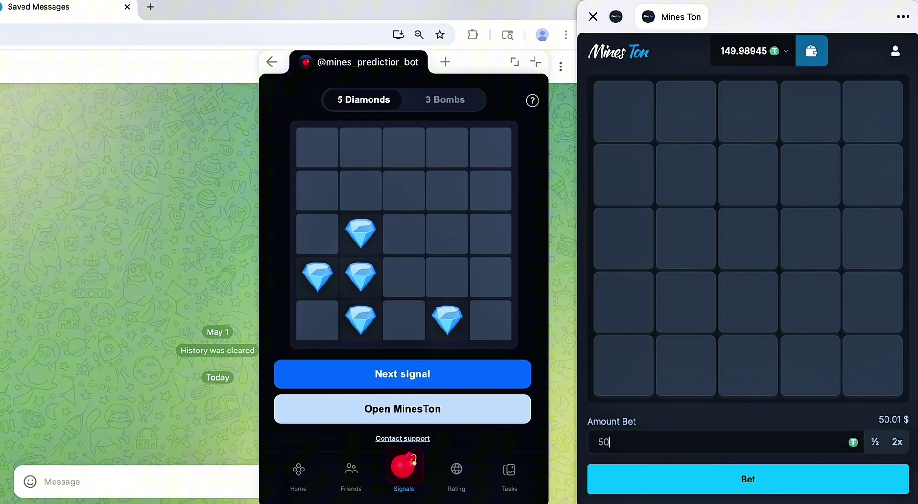
{"action": "left_click", "coordinate": [727, 478]}
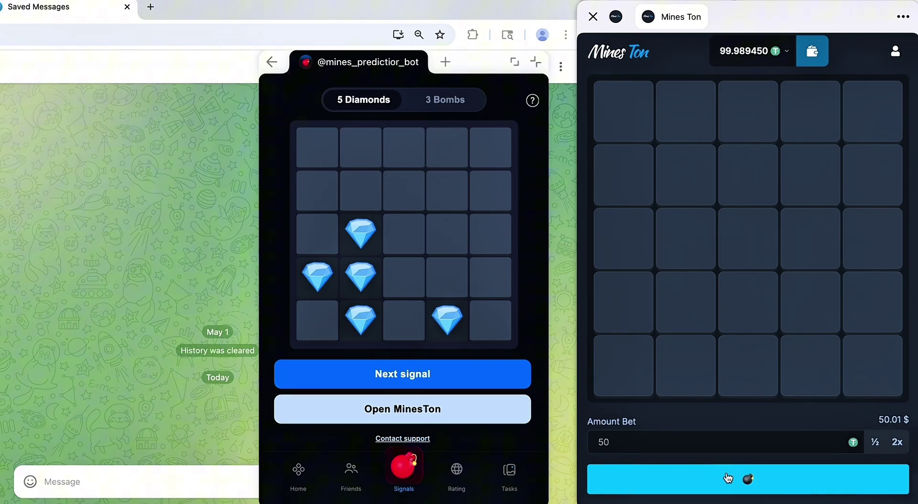
{"action": "left_click", "coordinate": [807, 366]}
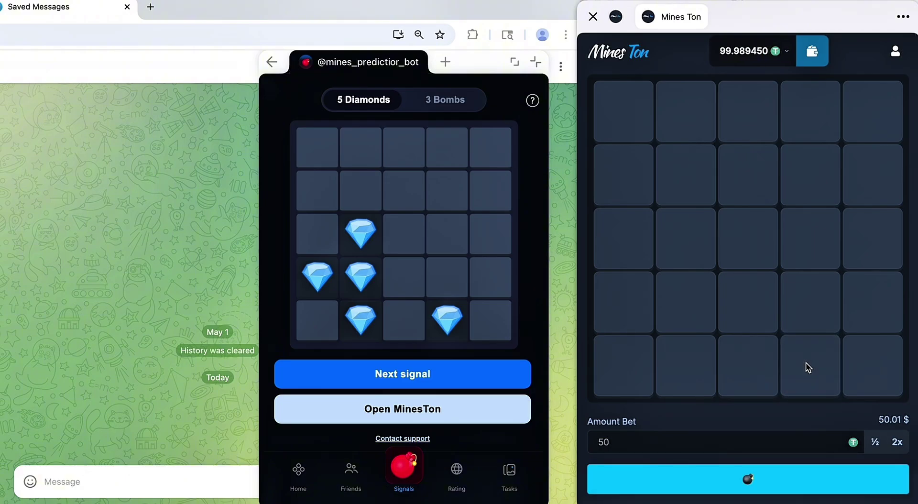
{"action": "left_click", "coordinate": [666, 375]}
{"action": "left_click", "coordinate": [669, 311]}
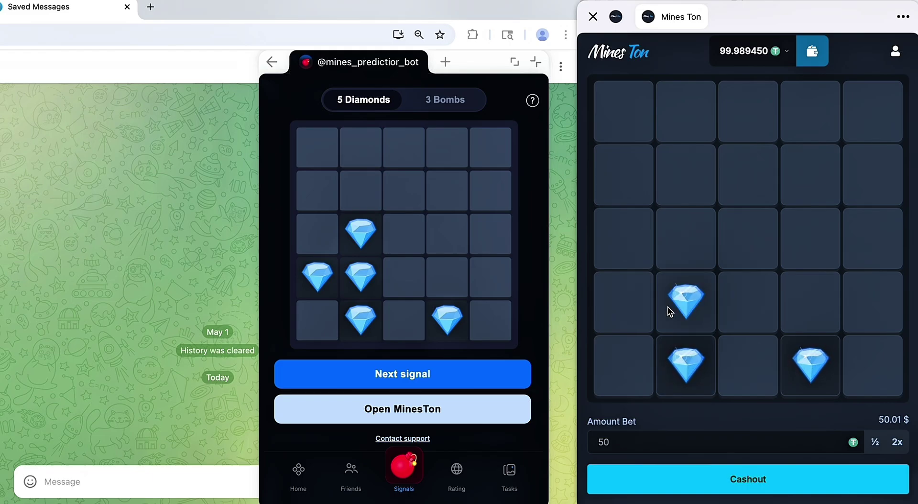
{"action": "left_click", "coordinate": [623, 303]}
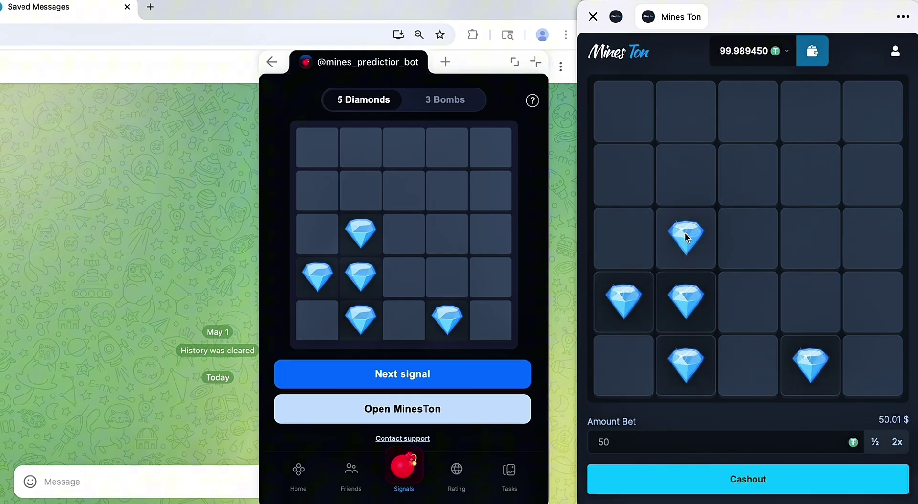
{"action": "left_click", "coordinate": [684, 233]}
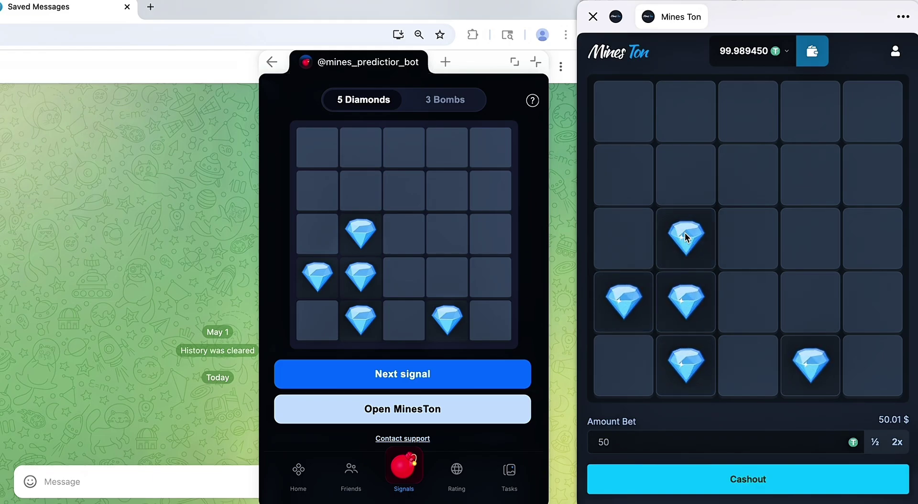
{"action": "left_click", "coordinate": [729, 474]}
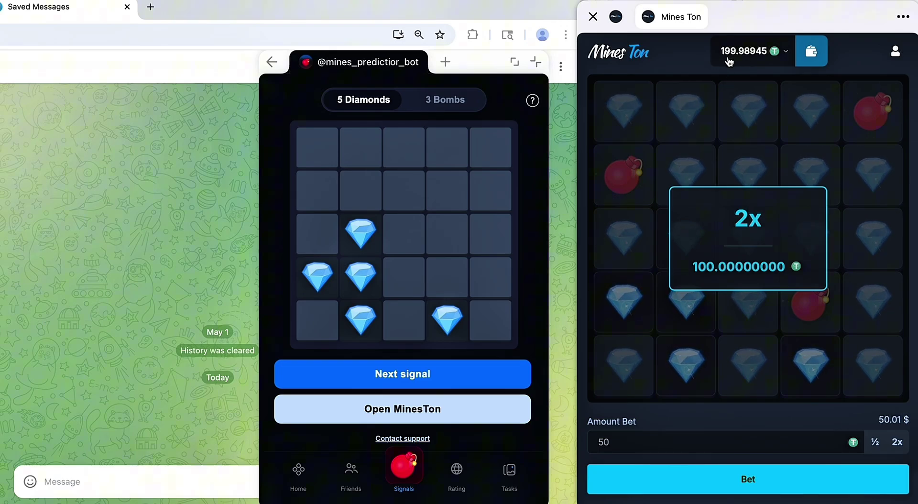
{"action": "left_click", "coordinate": [426, 373]}
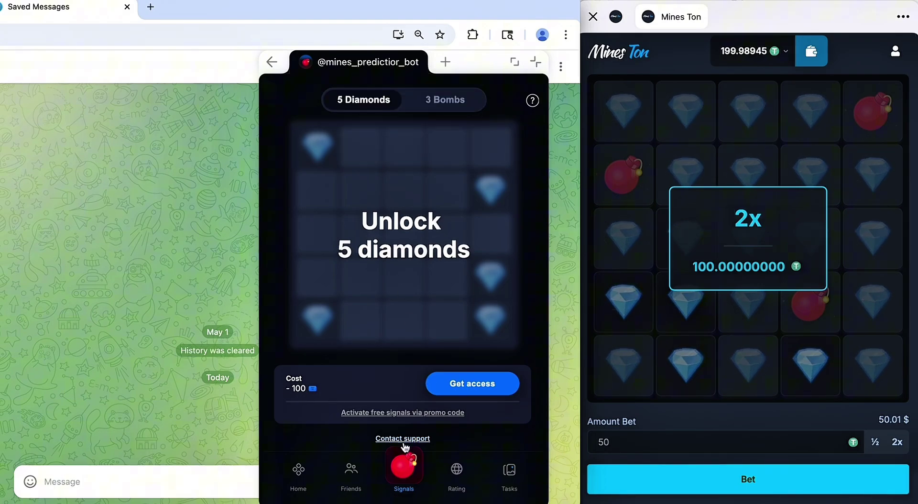
Review the bot's Tasks Zone deposit rewards, then switch to Trust Wallet.
{"action": "left_click", "coordinate": [509, 475]}
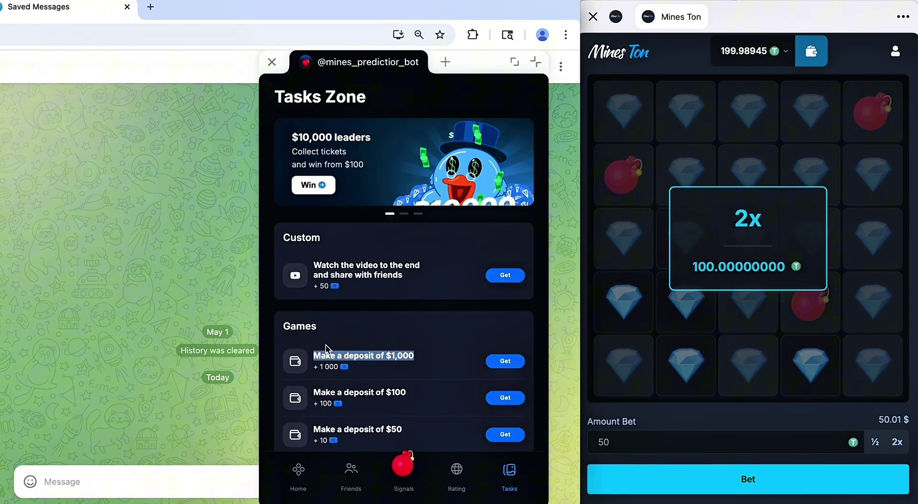
{"action": "left_click", "coordinate": [366, 339]}
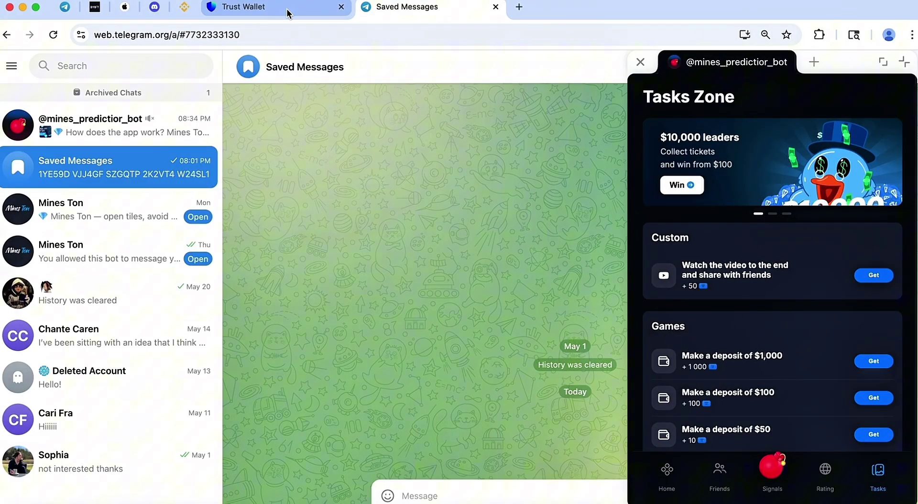
{"action": "left_click", "coordinate": [287, 7]}
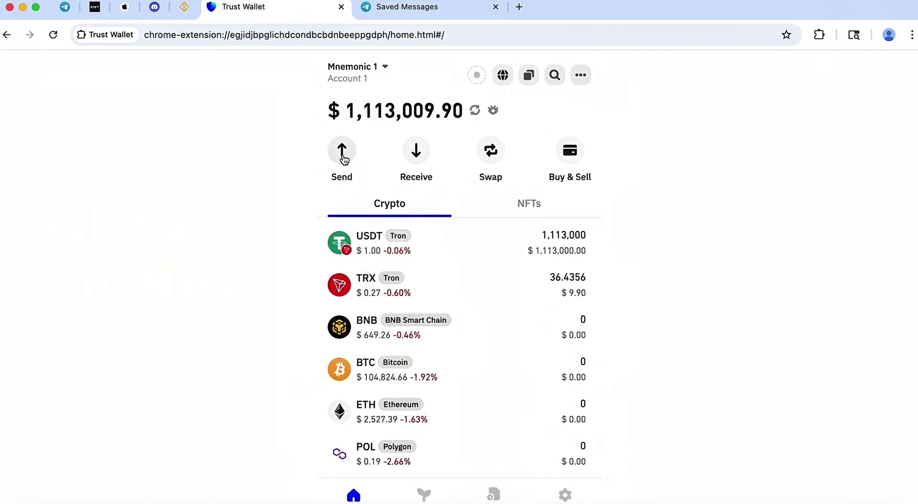
Start a USDT send on Tron in Trust Wallet, then bring up Mines Ton's wallet.
{"action": "left_click", "coordinate": [343, 156]}
{"action": "left_click", "coordinate": [475, 175]}
{"action": "left_click", "coordinate": [321, 146]}
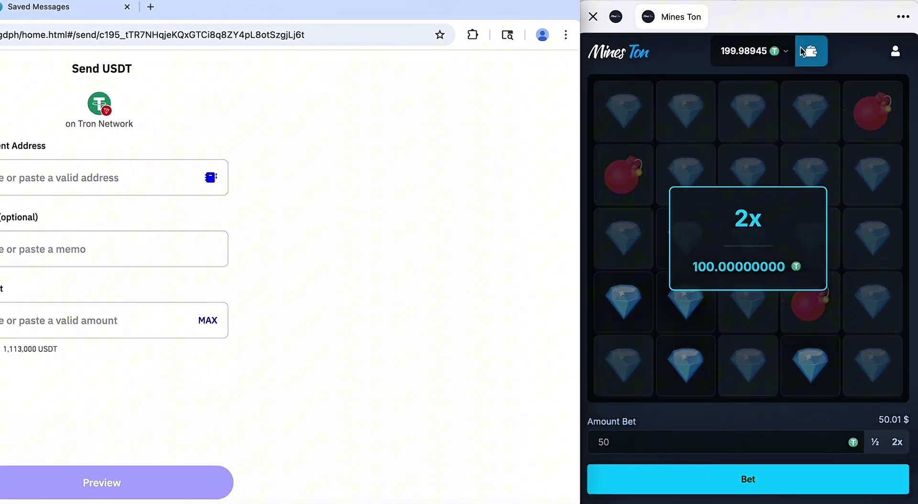
Copy Mines Ton's USDT deposit address for the TRX - TRON (TRC-20) network.
{"action": "left_click", "coordinate": [814, 52]}
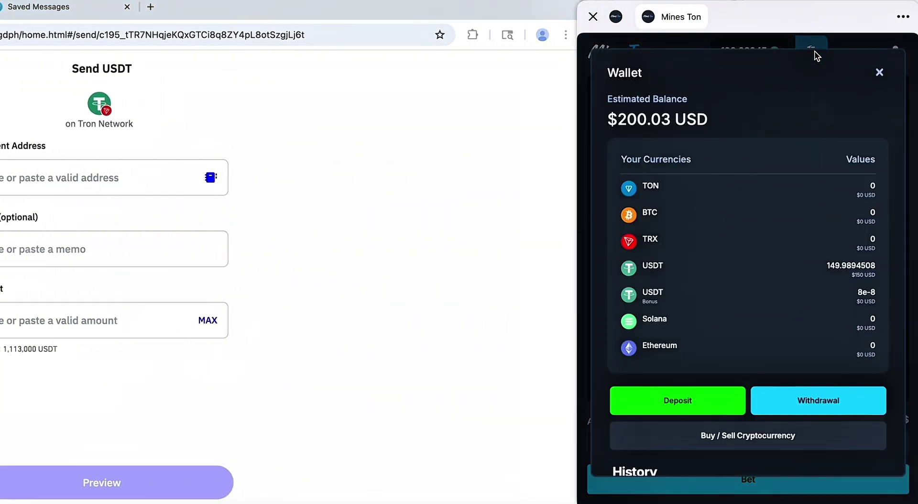
{"action": "left_click", "coordinate": [680, 405]}
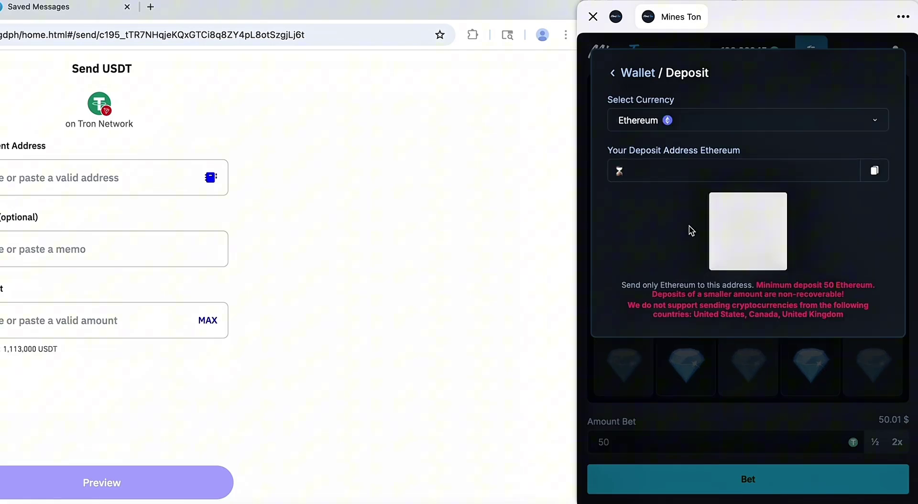
{"action": "left_click", "coordinate": [717, 119]}
{"action": "left_click", "coordinate": [656, 224]}
{"action": "left_click", "coordinate": [697, 170]}
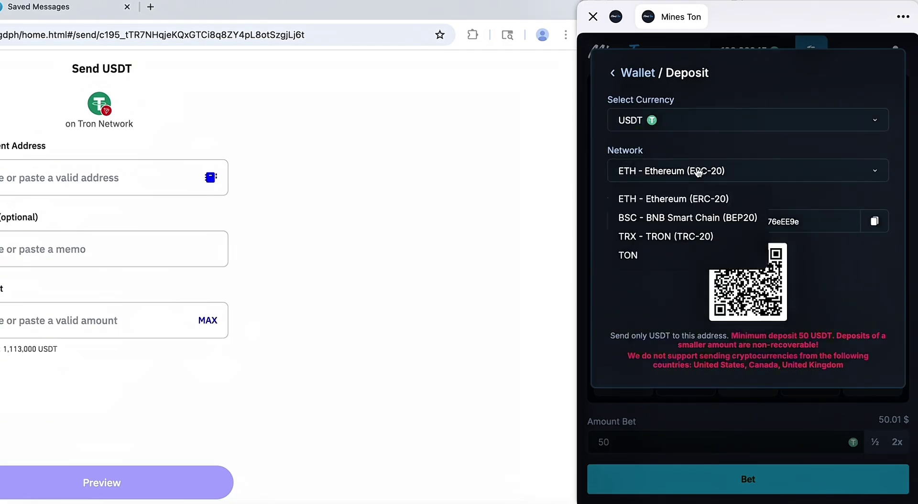
{"action": "left_click", "coordinate": [689, 236]}
{"action": "left_click", "coordinate": [876, 222]}
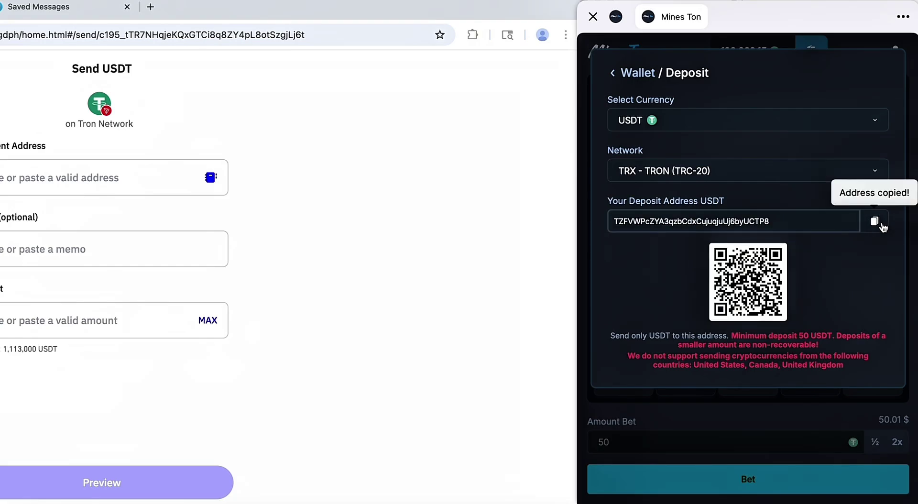
Send 1000 USDT from Trust Wallet to the pasted Mines Ton deposit address.
{"action": "left_click", "coordinate": [513, 13]}
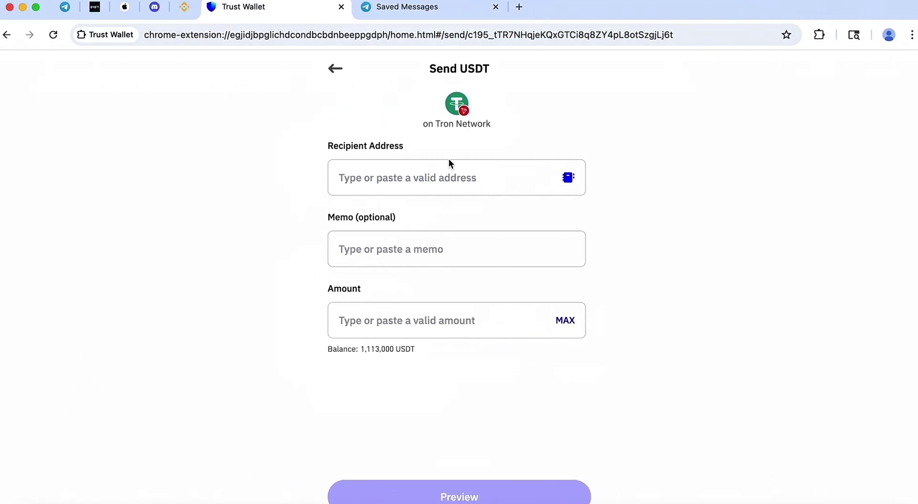
{"action": "left_click", "coordinate": [443, 176]}
{"action": "key", "text": "super+v"}
{"action": "left_click", "coordinate": [422, 322]}
{"action": "type", "text": "1"}
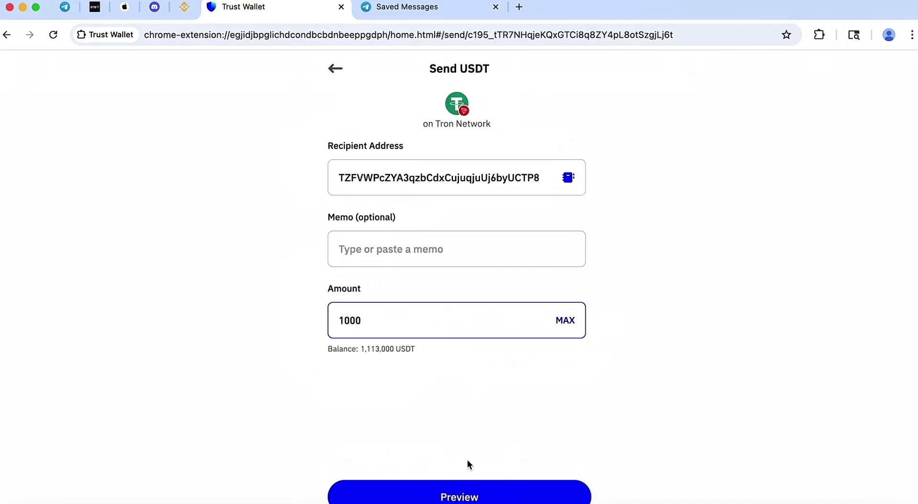
{"action": "left_click", "coordinate": [464, 495]}
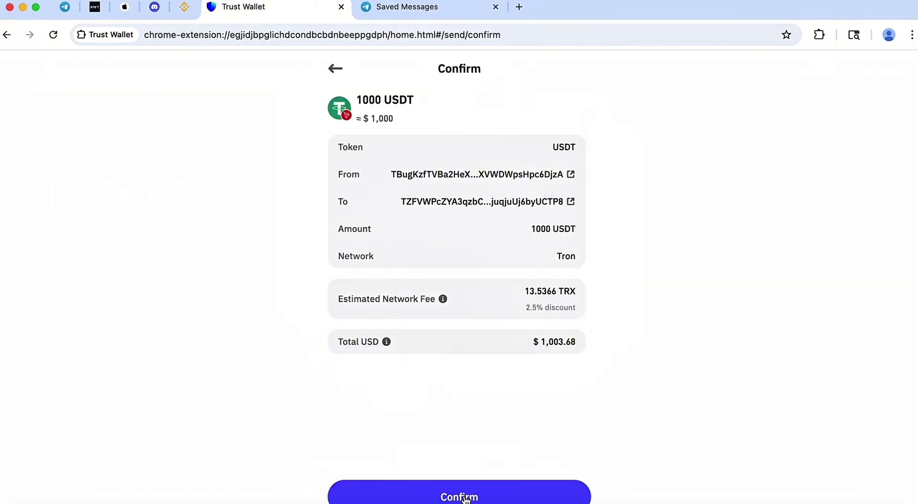
{"action": "left_click", "coordinate": [465, 498]}
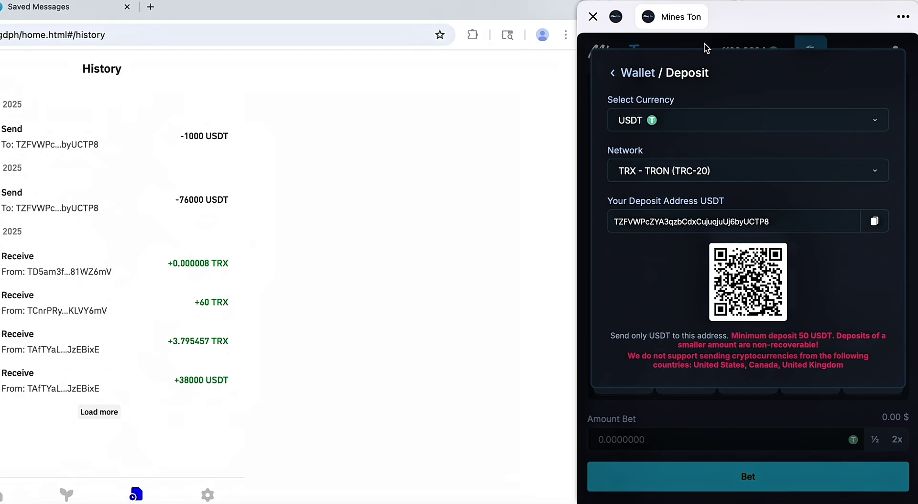
{"action": "left_click", "coordinate": [706, 49]}
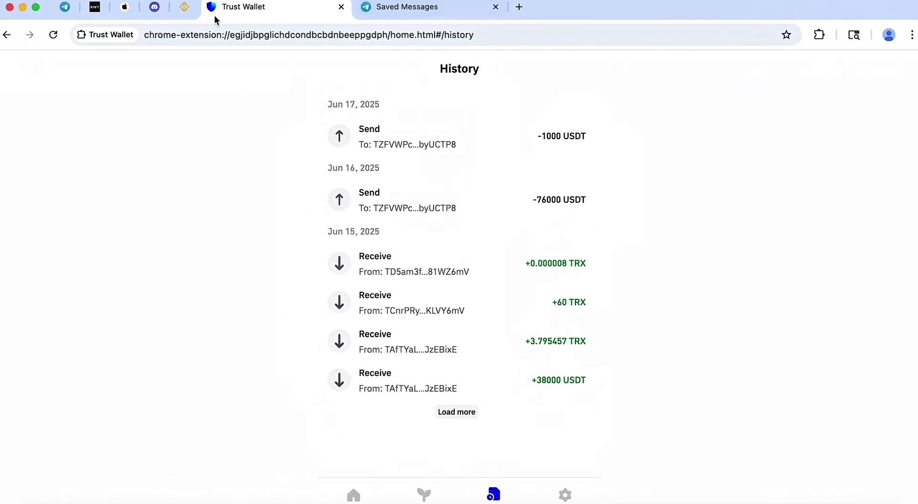
{"action": "left_click", "coordinate": [65, 9]}
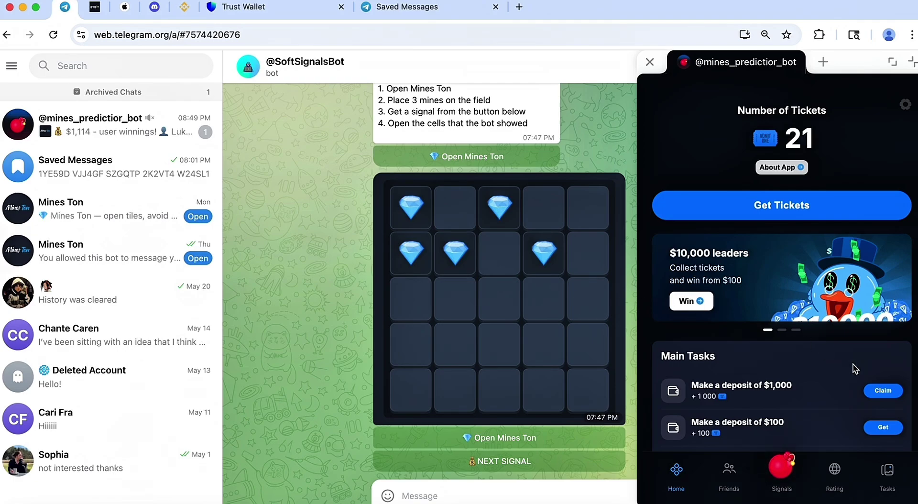
Claim the 1000 tickets from the $1,000 deposit task and unlock a 3 Bombs signal.
{"action": "left_click", "coordinate": [891, 395]}
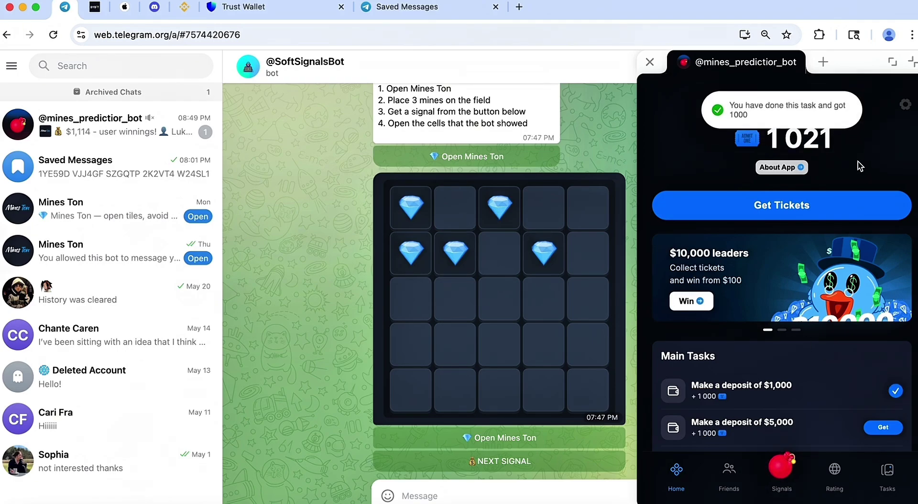
{"action": "left_click", "coordinate": [781, 469]}
{"action": "left_click", "coordinate": [823, 100]}
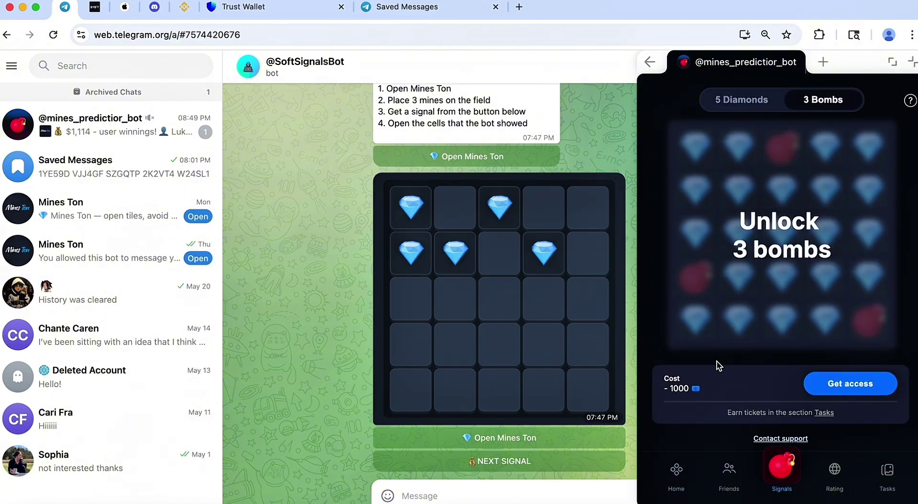
{"action": "left_click", "coordinate": [850, 383]}
{"action": "left_click", "coordinate": [839, 387]}
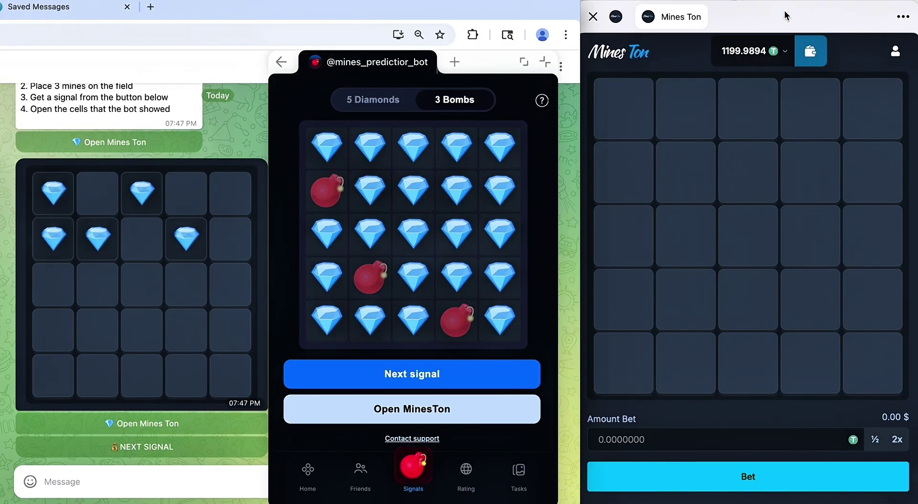
{"action": "scroll", "coordinate": [711, 306], "scroll_direction": "down", "scroll_amount": 5}
{"action": "scroll", "coordinate": [711, 306], "scroll_direction": "down", "scroll_amount": 2}
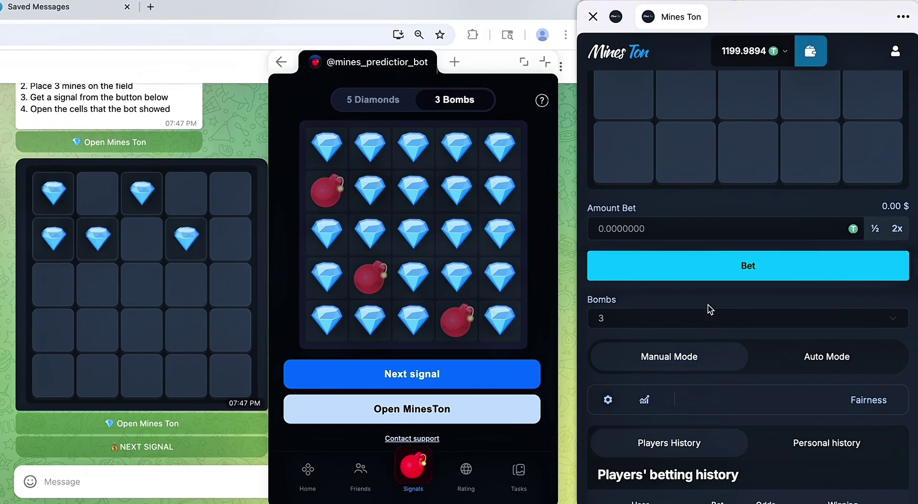
{"action": "scroll", "coordinate": [708, 309], "scroll_direction": "up", "scroll_amount": 5}
{"action": "type", "text": "100"}
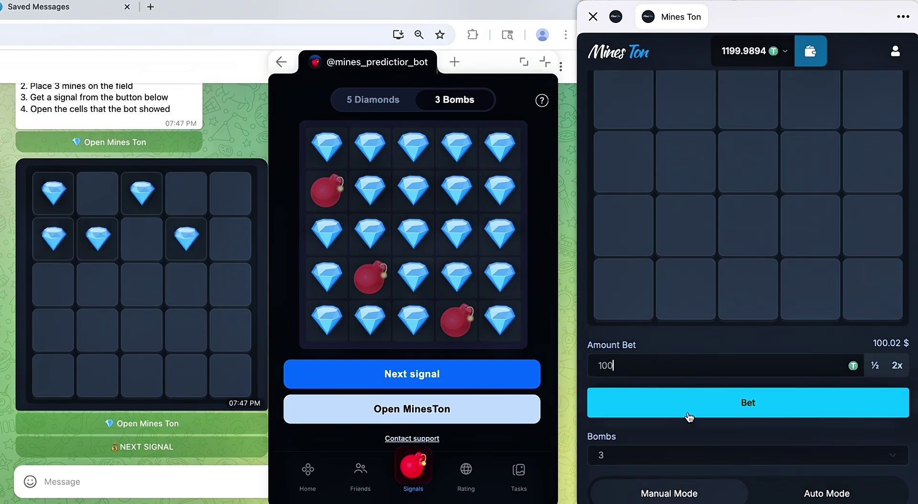
Start a 100 USDT round and reveal the diamonds in the two rightmost columns.
{"action": "left_click", "coordinate": [688, 417]}
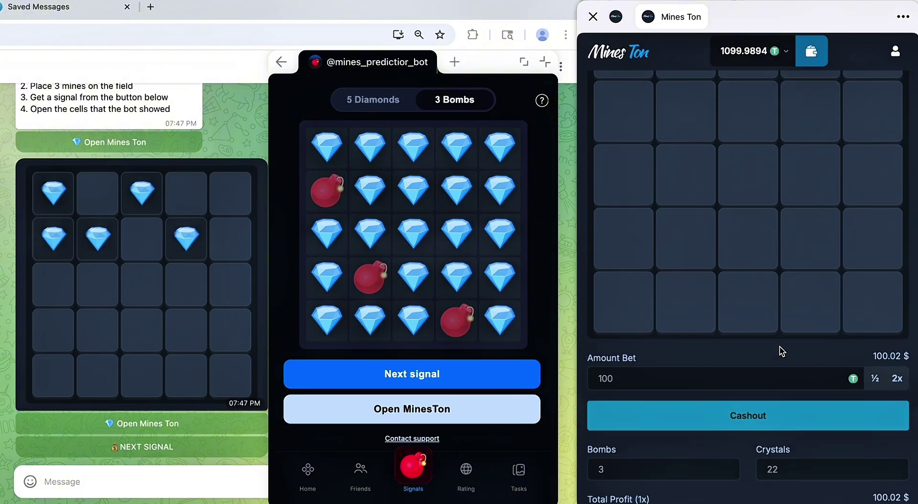
{"action": "left_click", "coordinate": [867, 366]}
{"action": "left_click", "coordinate": [871, 301]}
{"action": "left_click", "coordinate": [871, 237]}
{"action": "left_click", "coordinate": [871, 172]}
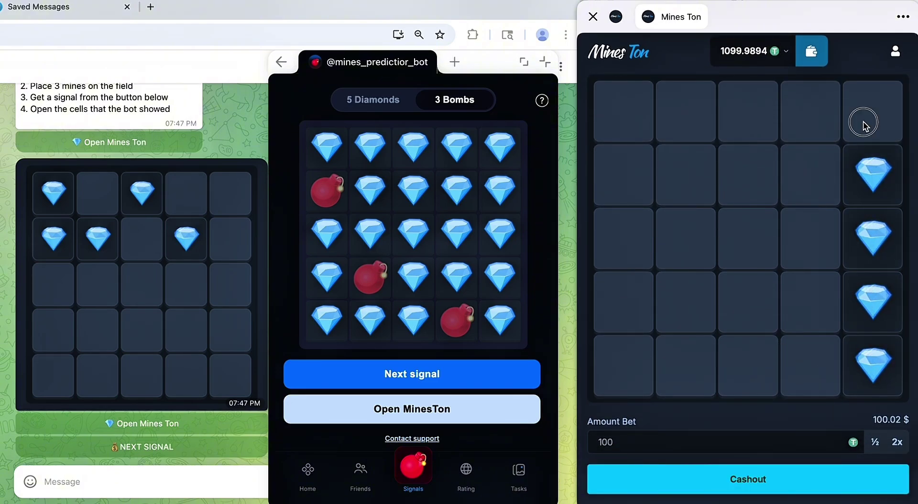
{"action": "left_click", "coordinate": [871, 111]}
{"action": "left_click", "coordinate": [747, 479]}
{"action": "left_click", "coordinate": [809, 114]}
{"action": "left_click", "coordinate": [808, 174]}
{"action": "left_click", "coordinate": [807, 238]}
{"action": "left_click", "coordinate": [809, 301]}
{"action": "left_click", "coordinate": [748, 479]}
Uncover the remaining diamonds in the middle, second and first columns, then view the wallet.
{"action": "left_click", "coordinate": [744, 368]}
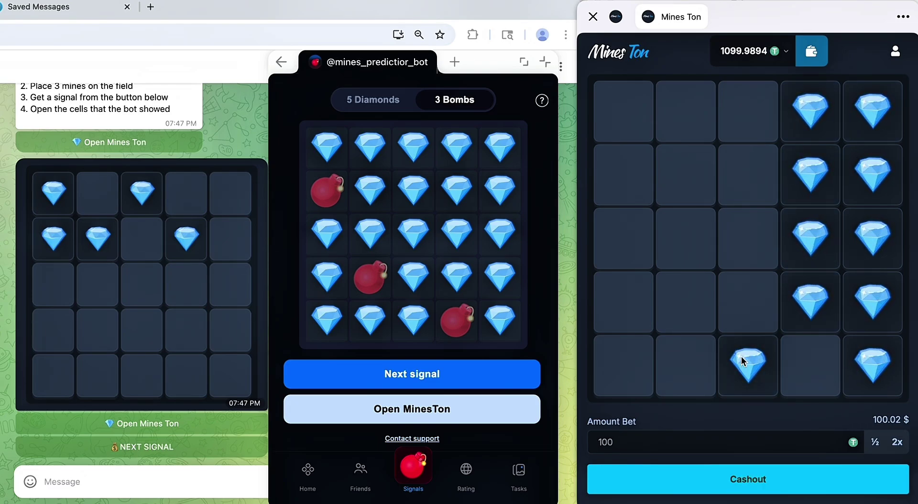
{"action": "left_click", "coordinate": [747, 301]}
{"action": "left_click", "coordinate": [743, 223]}
{"action": "left_click", "coordinate": [737, 183]}
{"action": "left_click", "coordinate": [755, 99]}
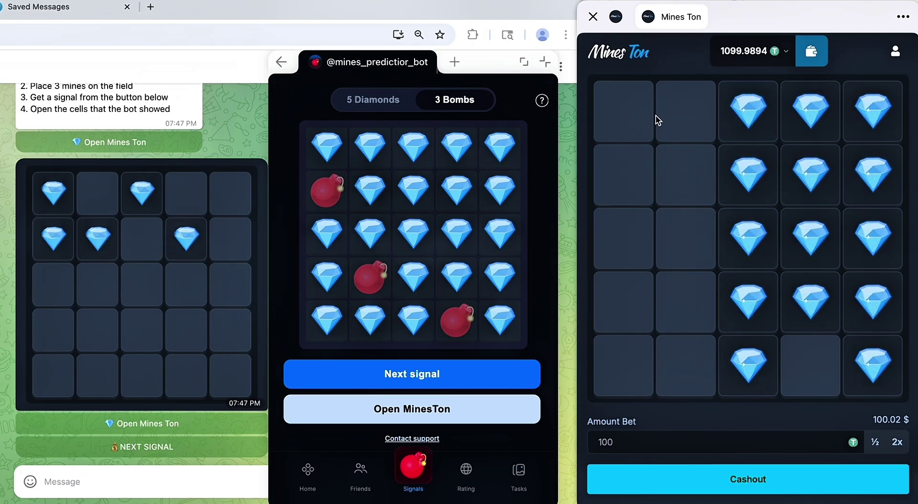
{"action": "left_click", "coordinate": [684, 112]}
{"action": "left_click", "coordinate": [681, 170]}
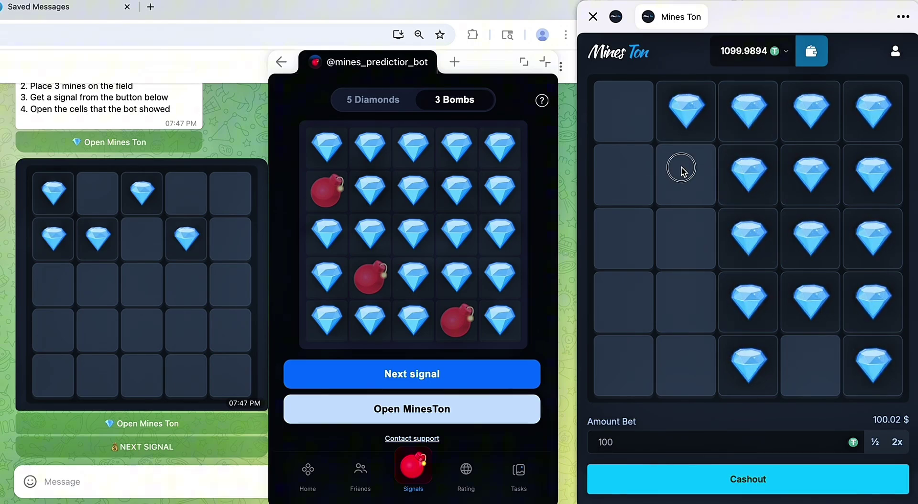
{"action": "left_click", "coordinate": [681, 240]}
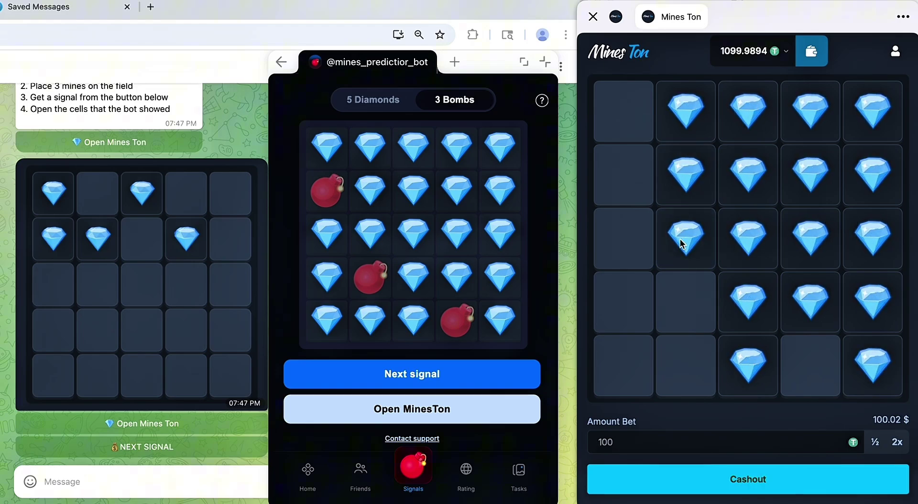
{"action": "left_click", "coordinate": [687, 368]}
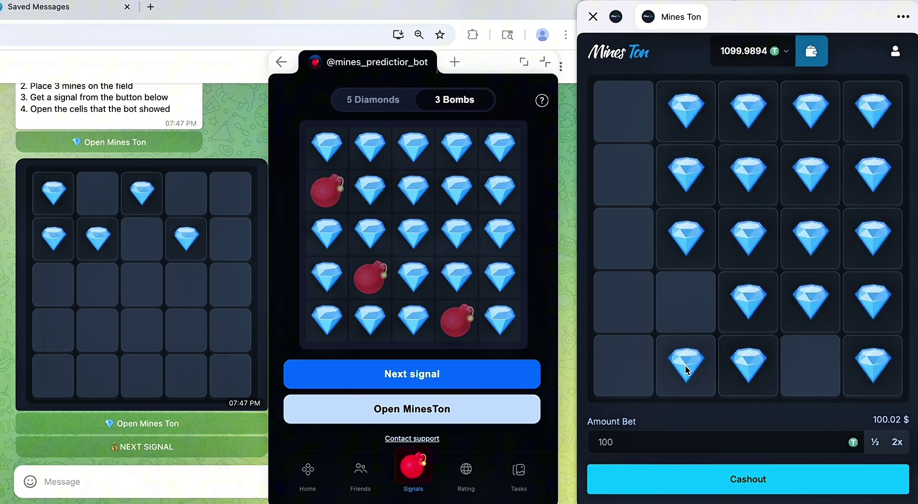
{"action": "left_click", "coordinate": [624, 366]}
{"action": "left_click", "coordinate": [622, 309]}
{"action": "left_click", "coordinate": [623, 239]}
{"action": "left_click", "coordinate": [623, 117]}
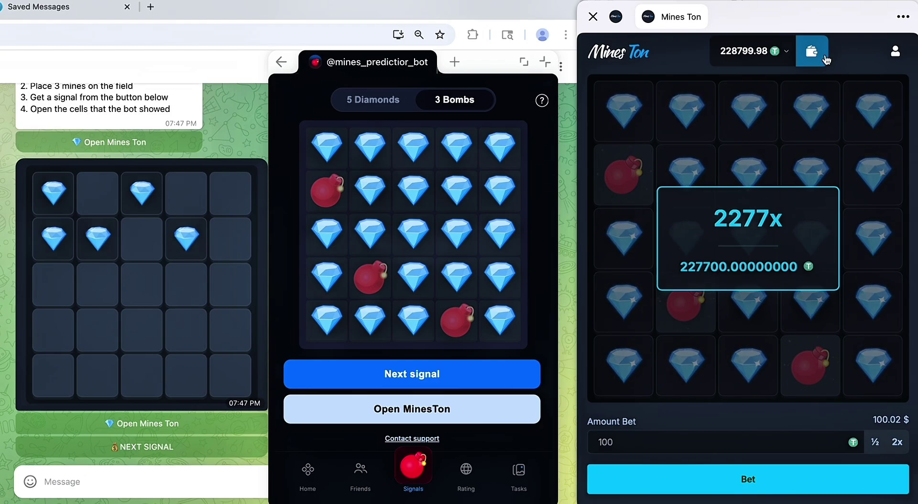
{"action": "left_click", "coordinate": [811, 52]}
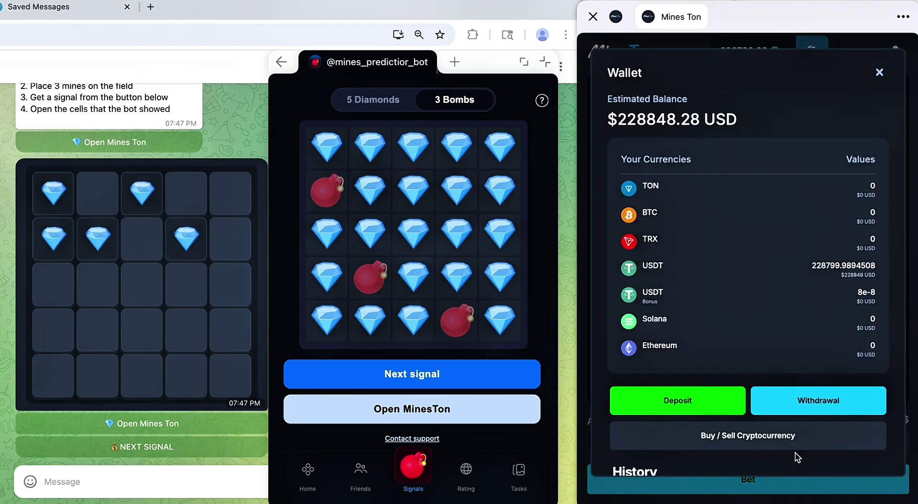
Prepare a 228000 USDT withdrawal on TRX - TRON (TRC-20), then switch to Trust Wallet.
{"action": "left_click", "coordinate": [817, 403]}
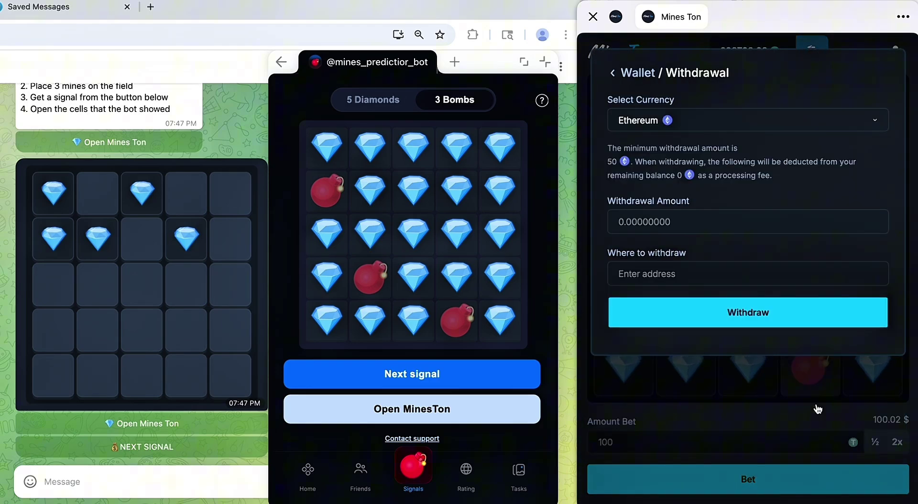
{"action": "left_click", "coordinate": [692, 122]}
{"action": "left_click", "coordinate": [656, 224]}
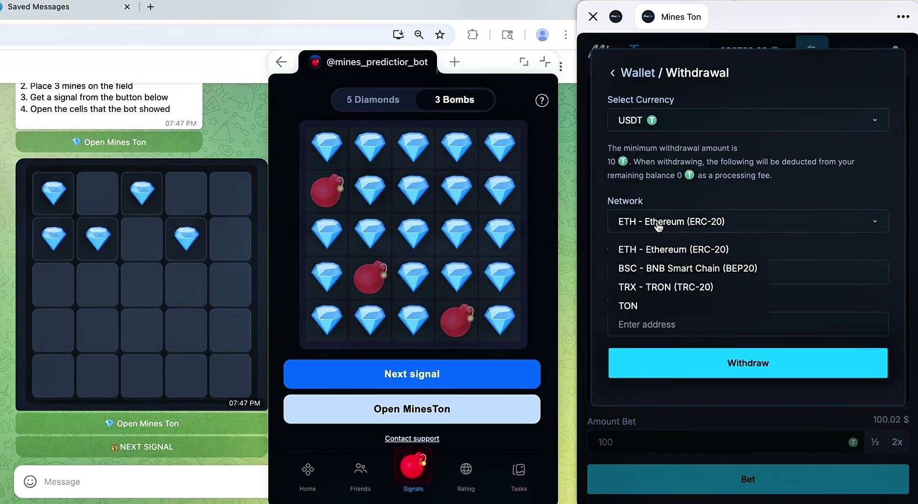
{"action": "left_click", "coordinate": [665, 286]}
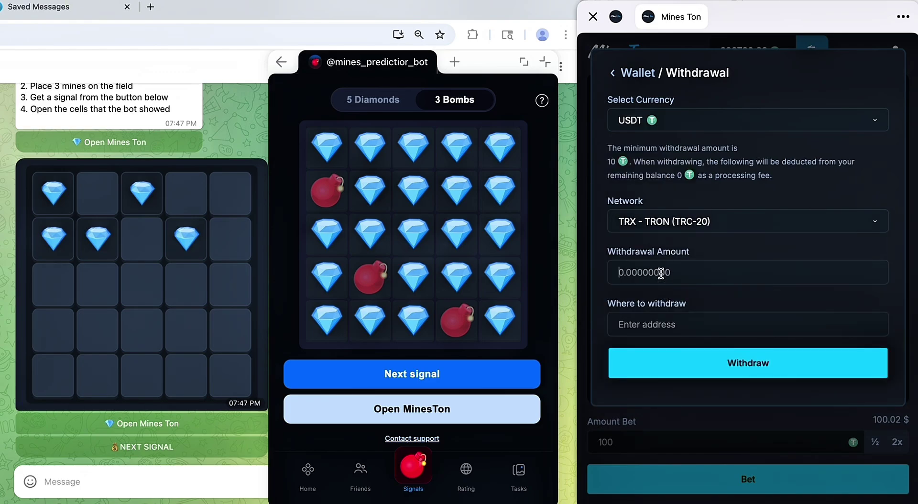
{"action": "left_click", "coordinate": [660, 273]}
{"action": "type", "text": "228000"}
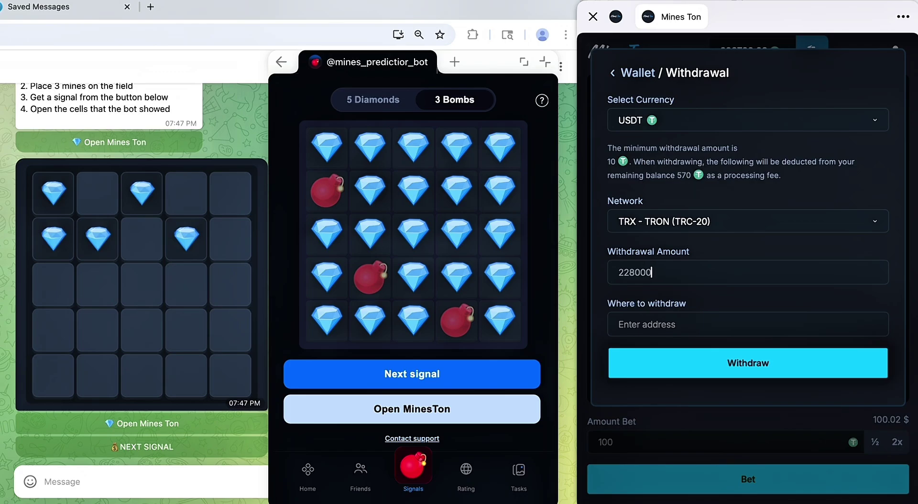
{"action": "left_click", "coordinate": [654, 329]}
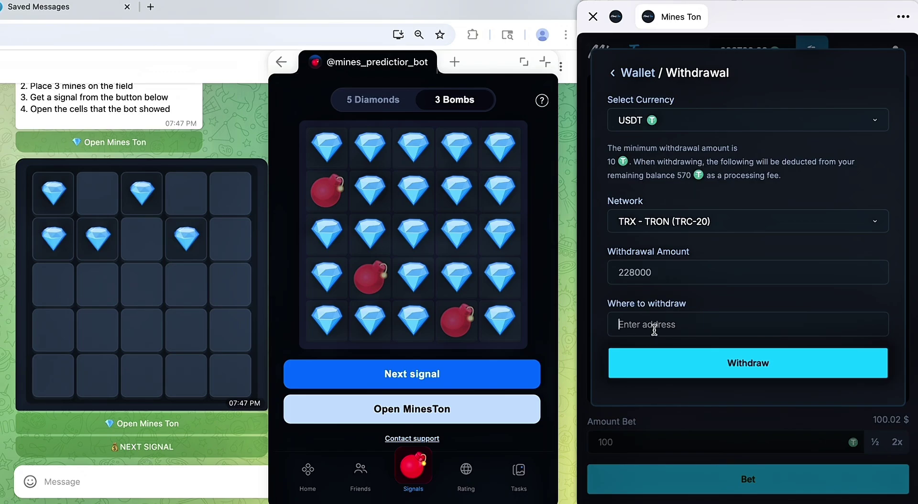
{"action": "left_click", "coordinate": [449, 7]}
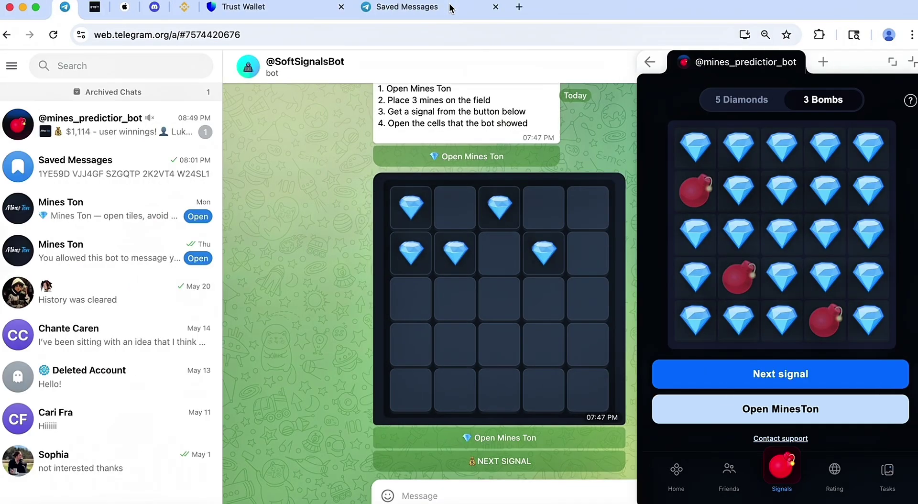
{"action": "left_click", "coordinate": [281, 7]}
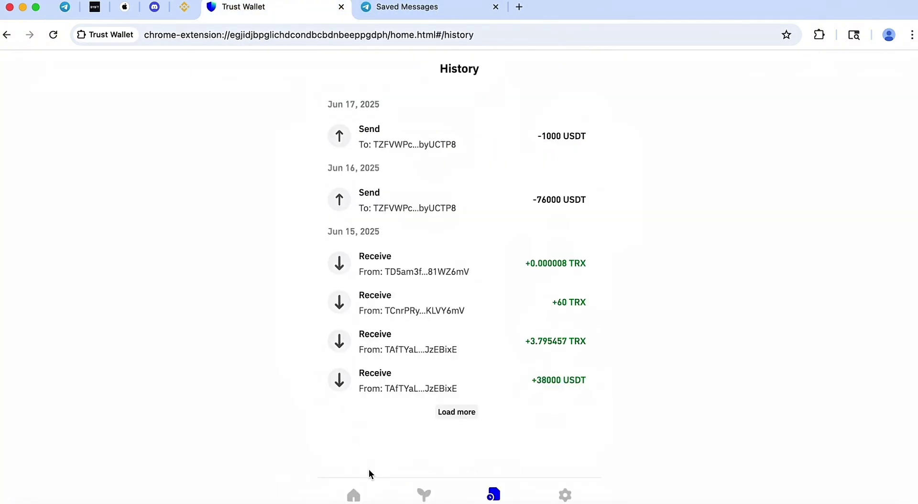
Copy Trust Wallet's USDT receiving address.
{"action": "left_click", "coordinate": [353, 495]}
{"action": "left_click", "coordinate": [415, 150]}
{"action": "left_click", "coordinate": [442, 180]}
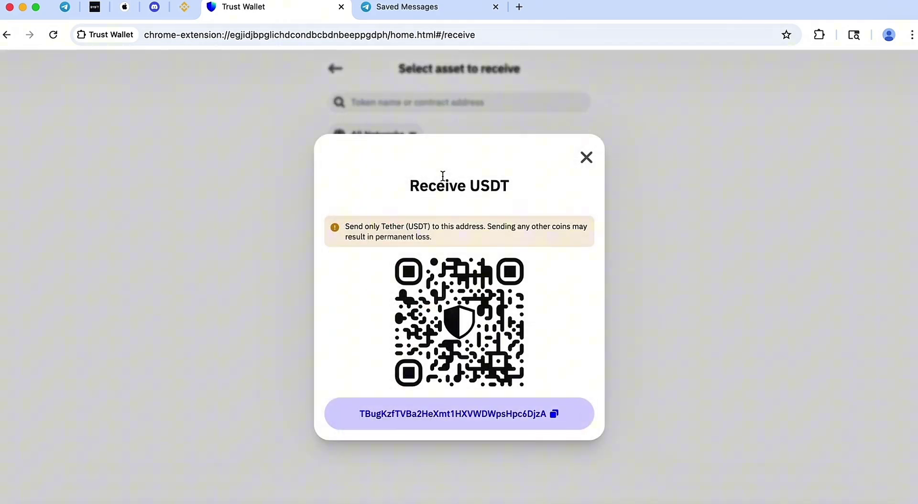
{"action": "left_click", "coordinate": [554, 414]}
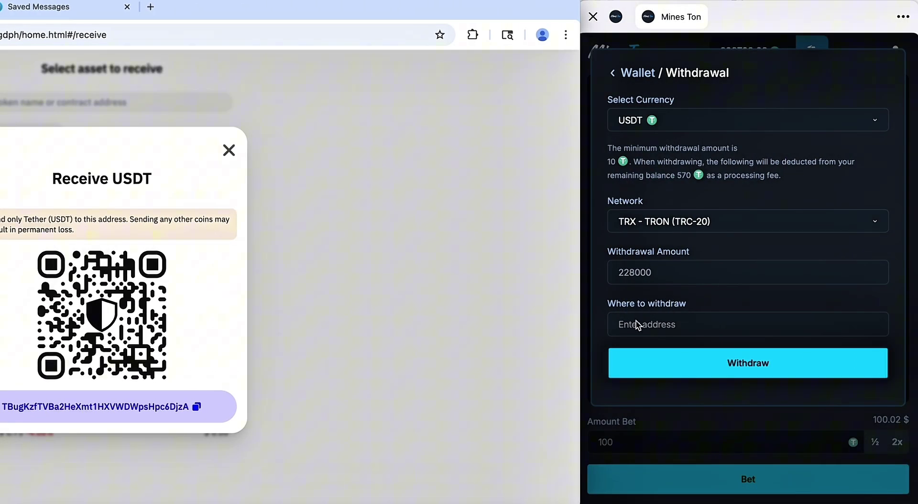
Paste the address into the Mines Ton withdrawal form and submit the withdrawal.
{"action": "left_click", "coordinate": [636, 325]}
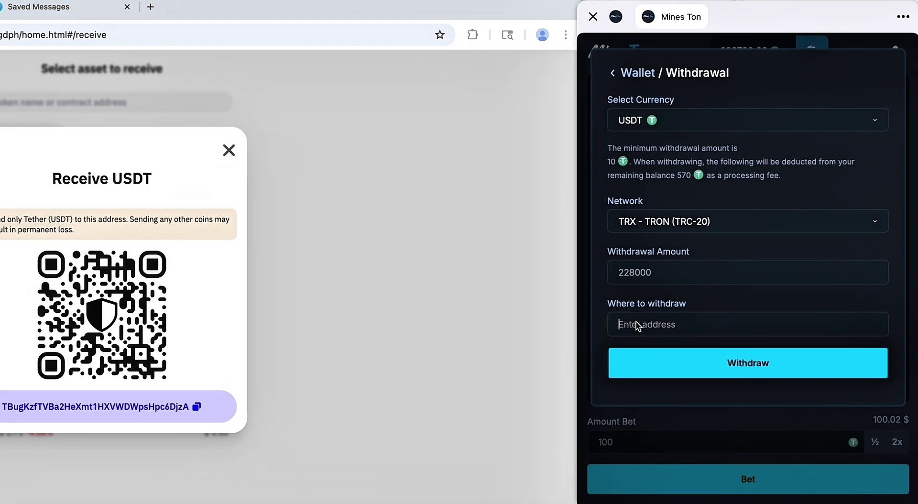
{"action": "key", "text": "ctrl+v"}
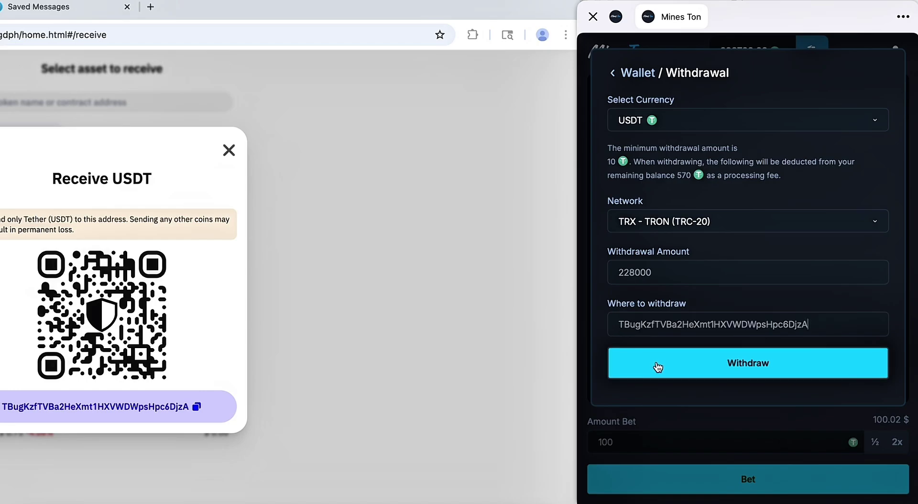
{"action": "left_click", "coordinate": [659, 366]}
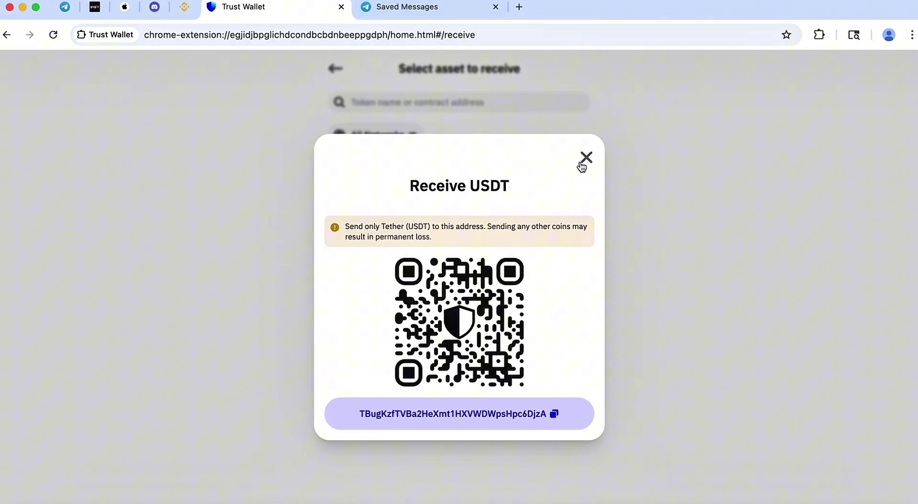
Close Receive USDT, return home and refresh until USDT on Tron shows 1,340,000.
{"action": "left_click", "coordinate": [584, 159]}
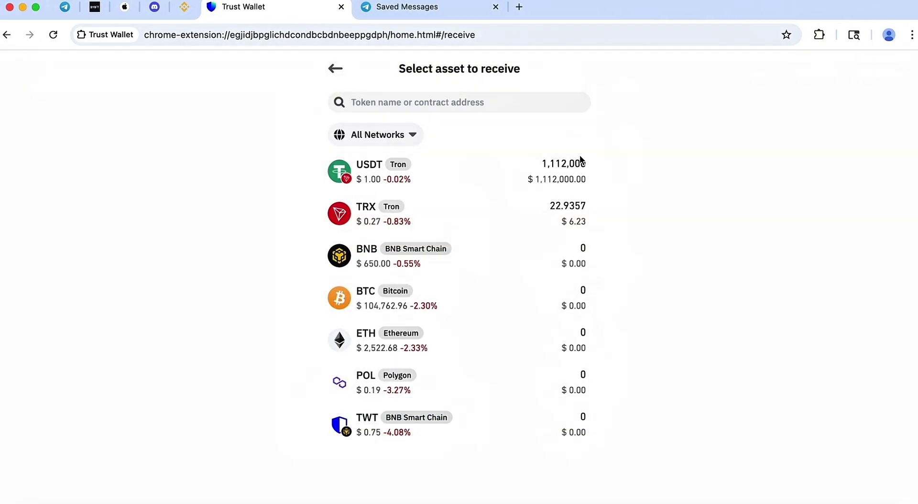
{"action": "left_click", "coordinate": [334, 70]}
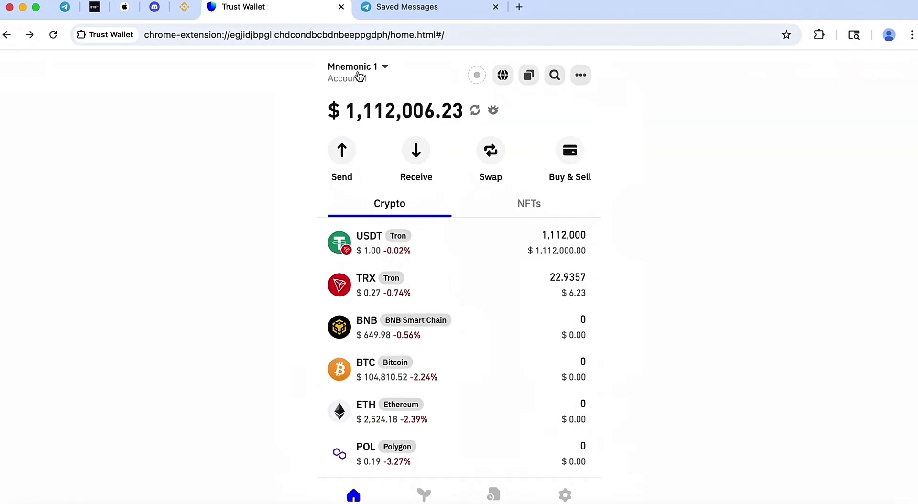
{"action": "left_click", "coordinate": [476, 112]}
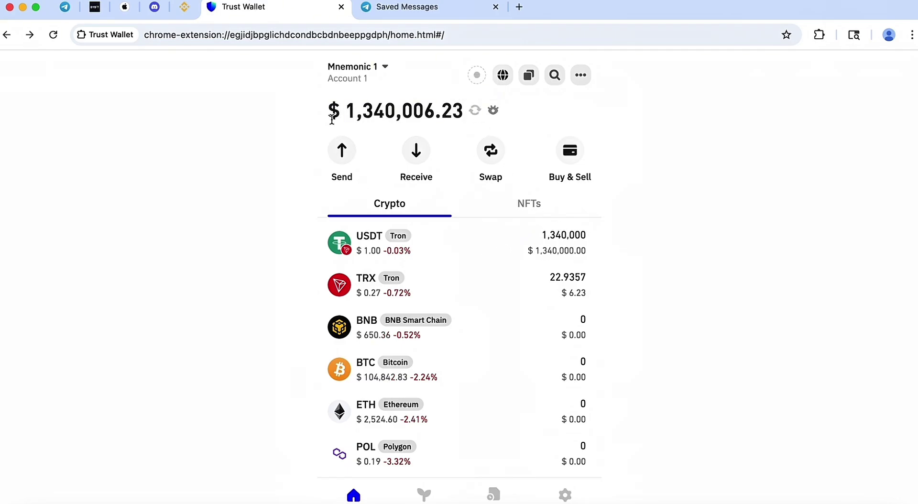
{"action": "left_click_drag", "start_coordinate": [352, 111], "coordinate": [441, 111]}
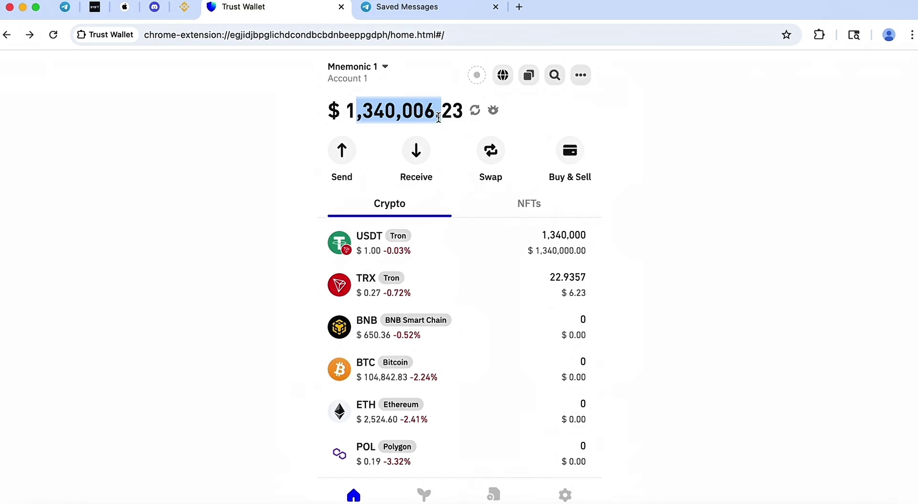
{"action": "left_click", "coordinate": [624, 101]}
{"action": "left_click", "coordinate": [473, 111]}
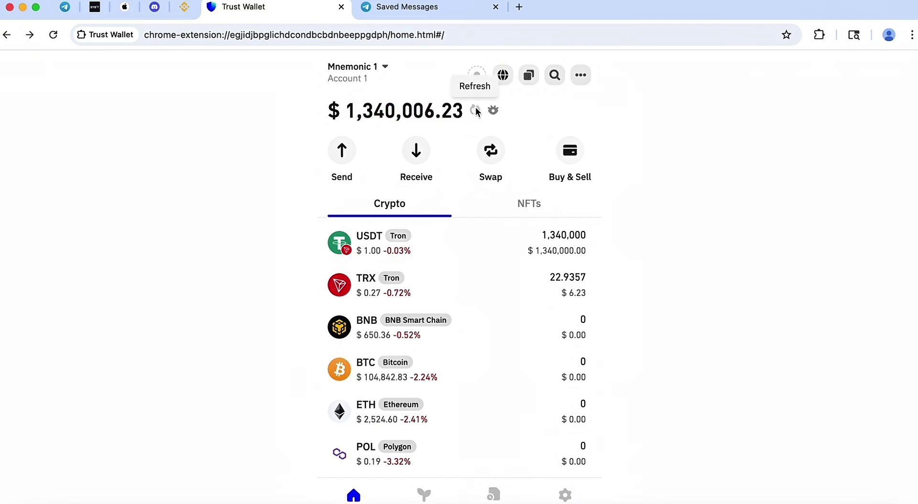